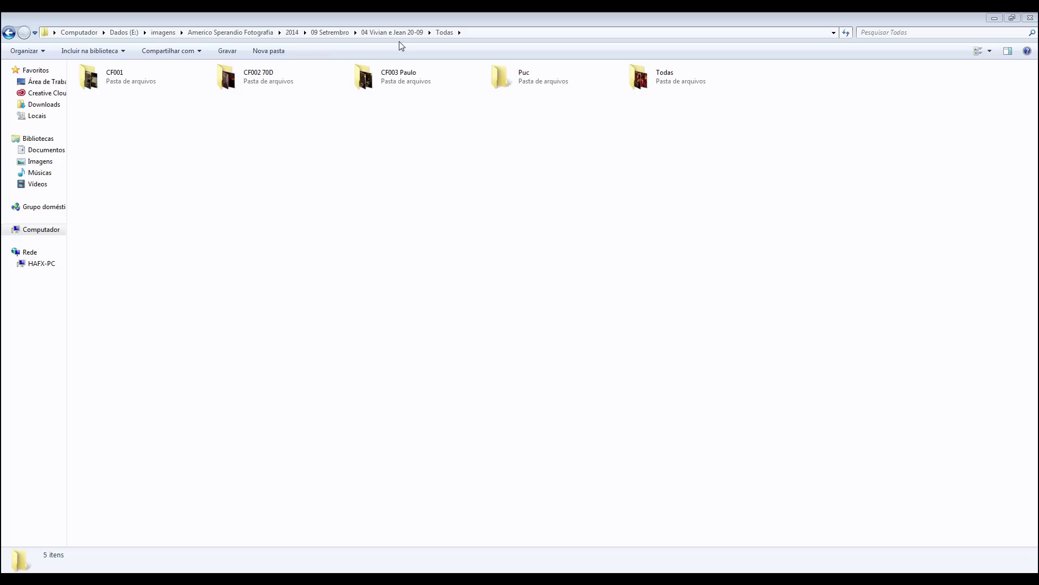
Go up to the '04 Vivian e Jean 20-09' wedding folder in Windows Explorer
left_click(403, 32)
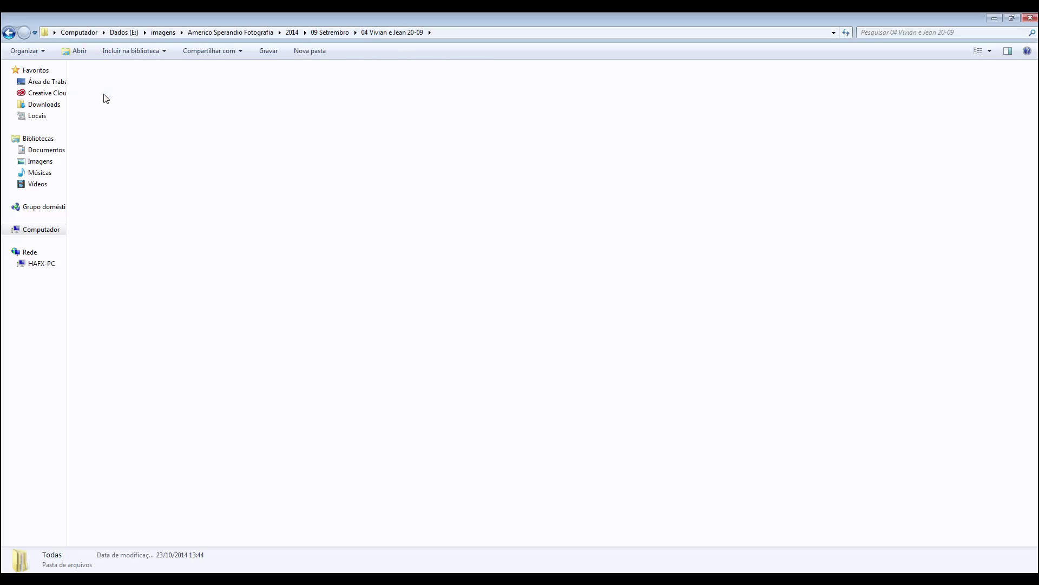
double_click(106, 98)
left_click(126, 80)
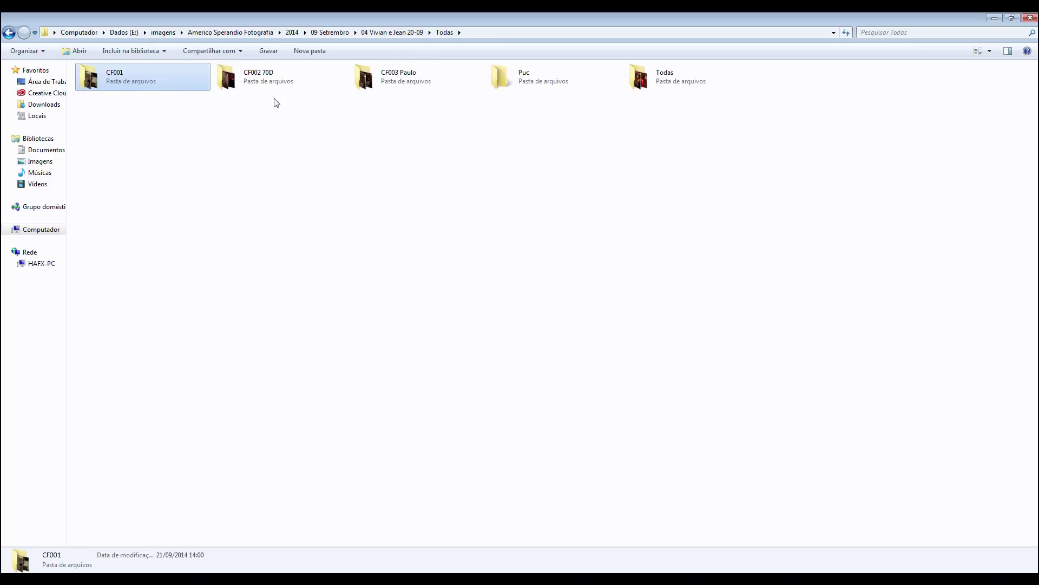
left_click(268, 77)
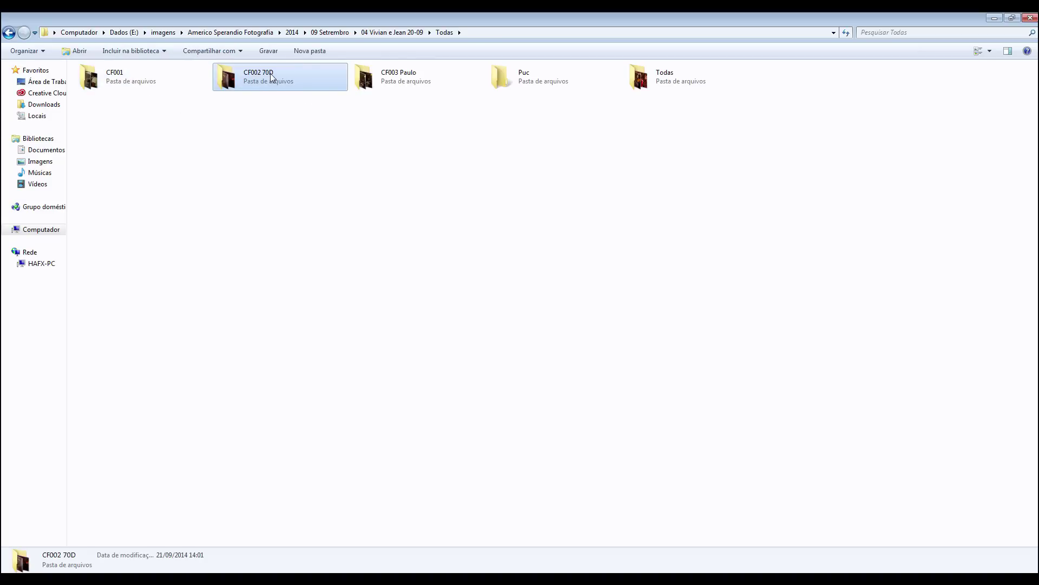
left_click(144, 82)
left_click(254, 81)
left_click(417, 83)
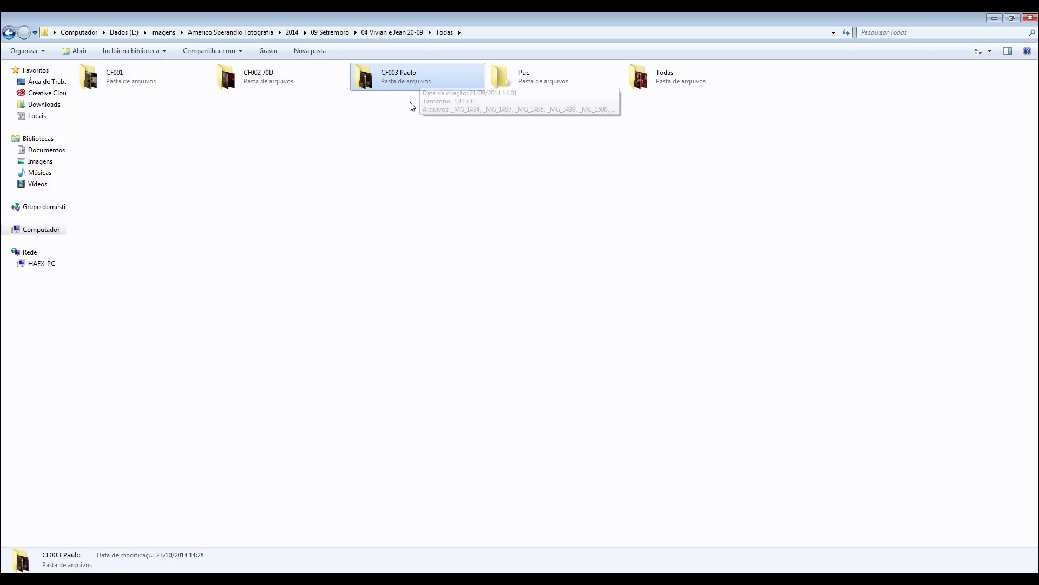
left_click(416, 177)
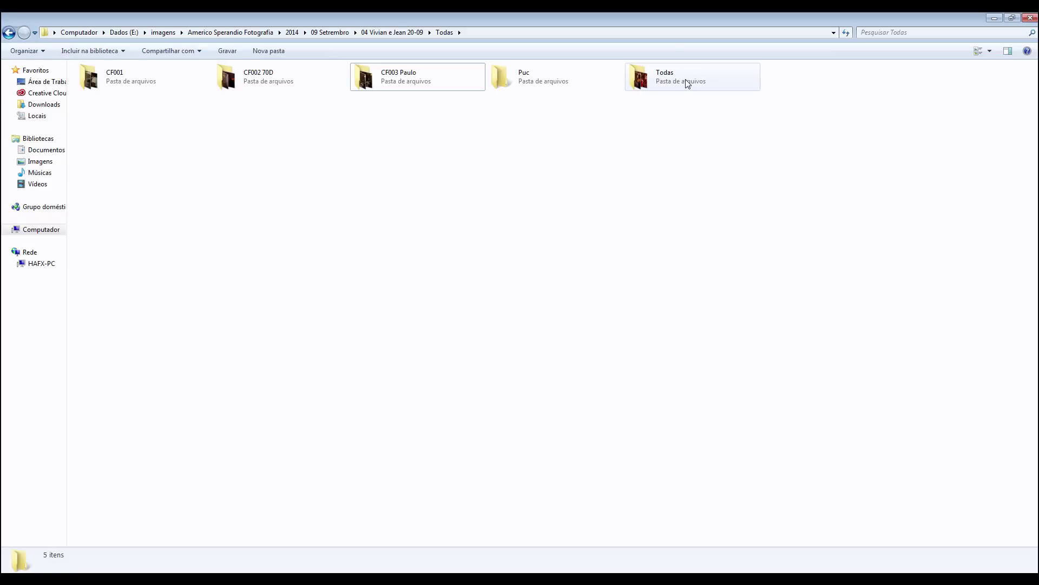
double_click(651, 88)
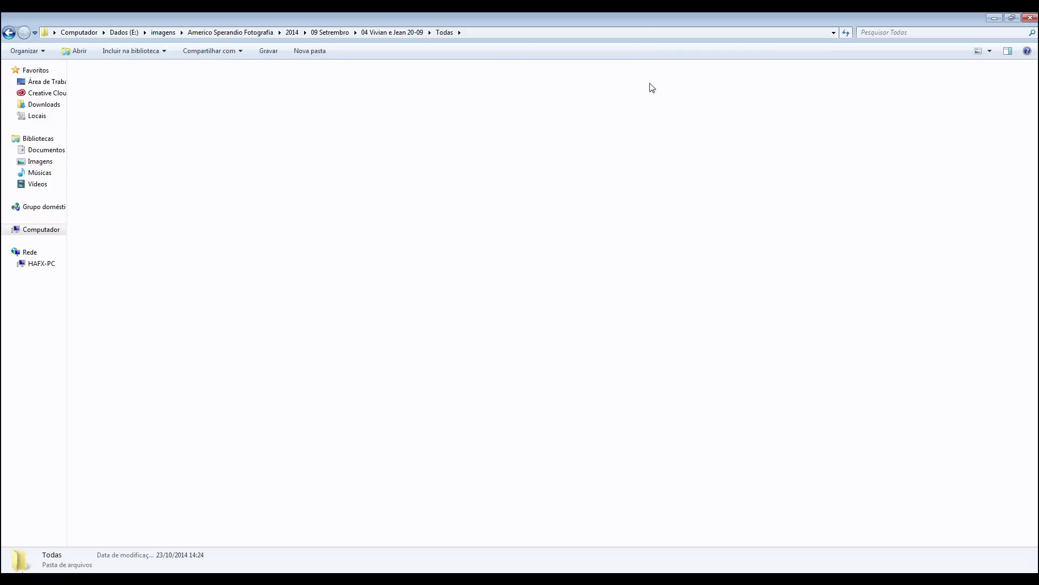
left_click(8, 32)
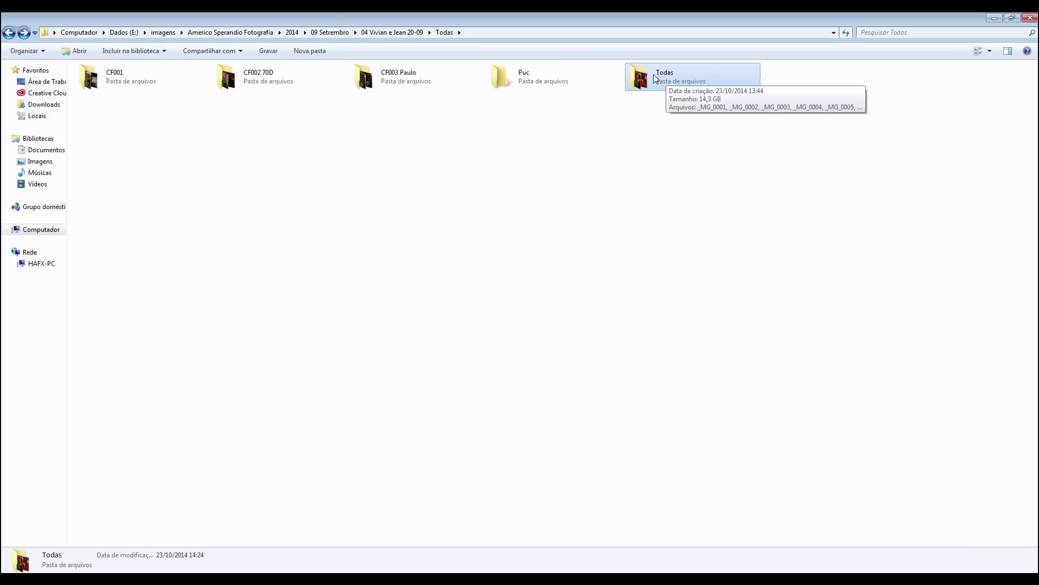
double_click(671, 79)
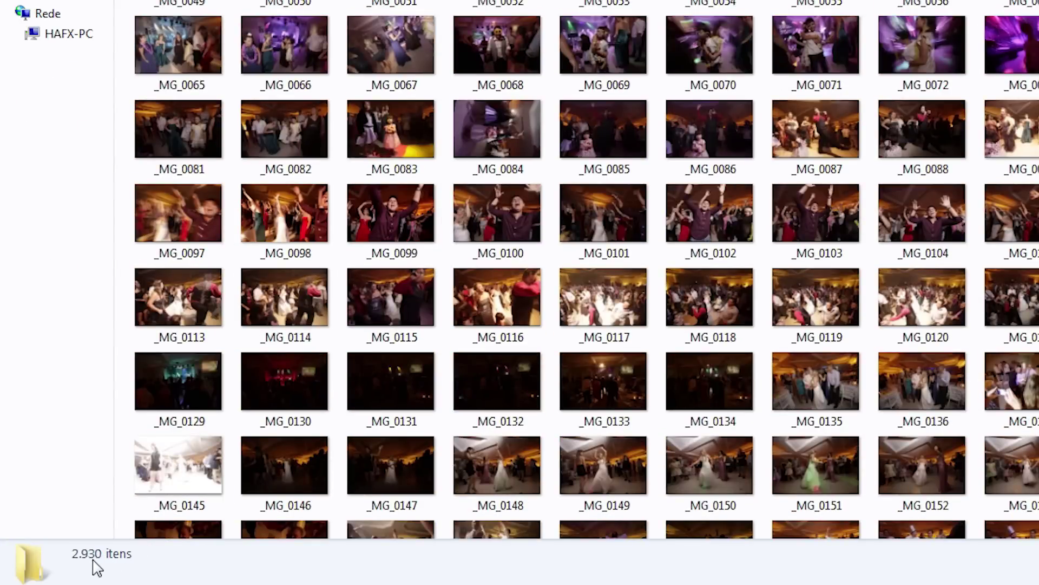
scroll(991, 106, "down", 15)
scroll(572, 359, "down", 5)
scroll(573, 359, "down", 5)
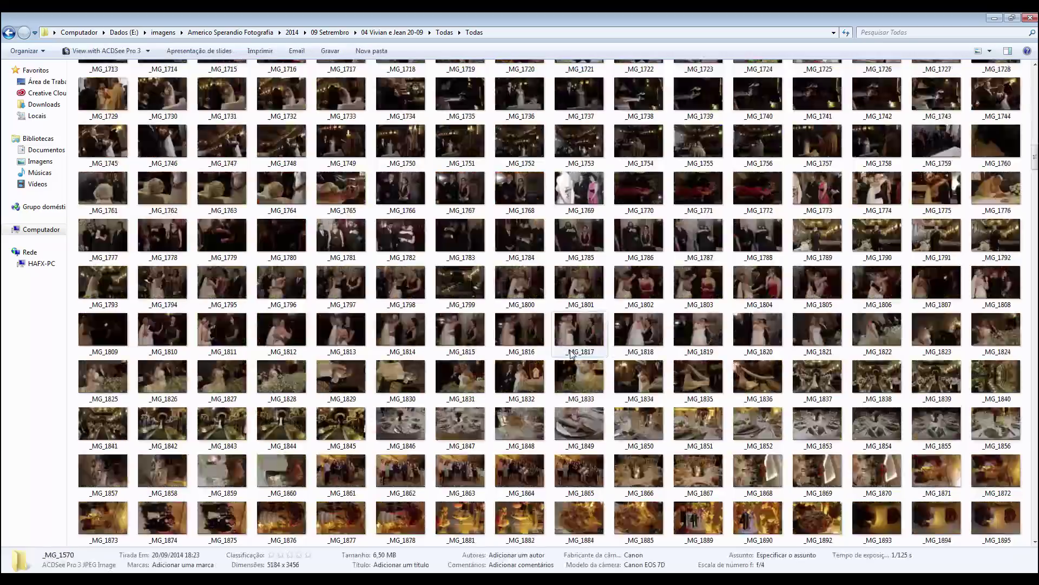
scroll(573, 359, "down", 5)
scroll(572, 359, "up", 5)
scroll(572, 358, "up", 5)
scroll(572, 359, "up", 5)
scroll(572, 359, "up", 5)
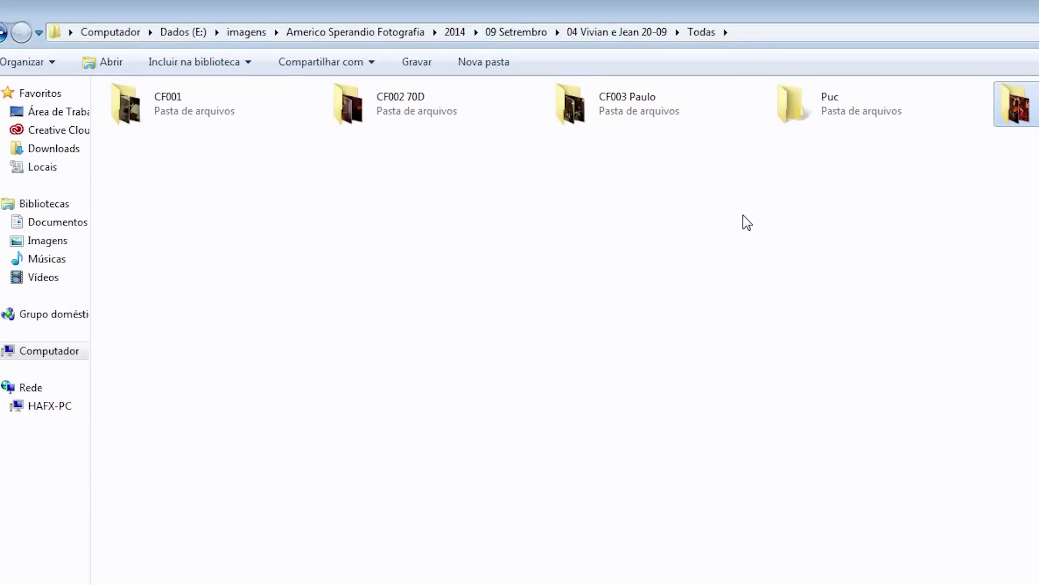
left_click(747, 222)
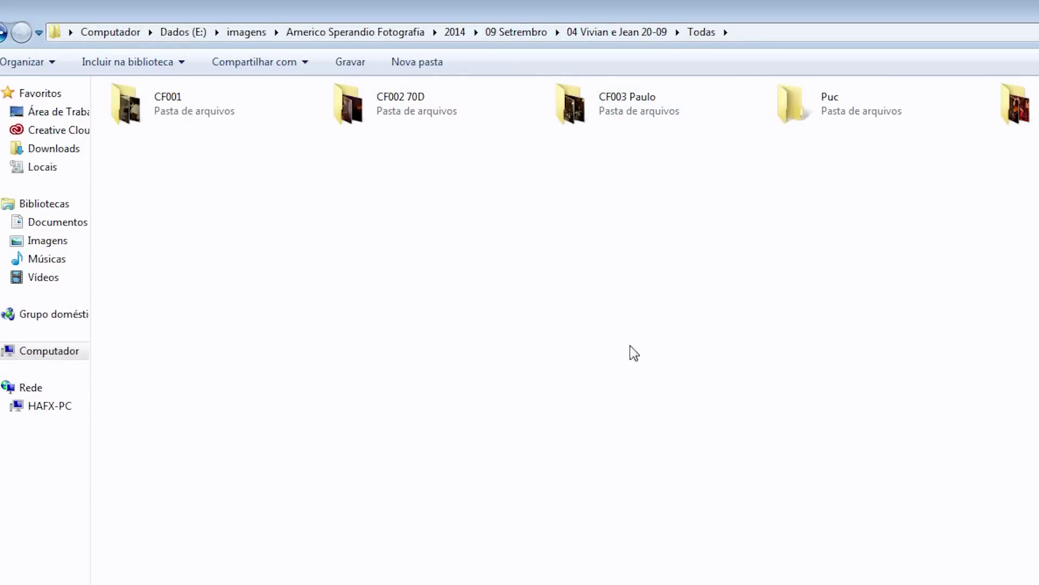
double_click(639, 109)
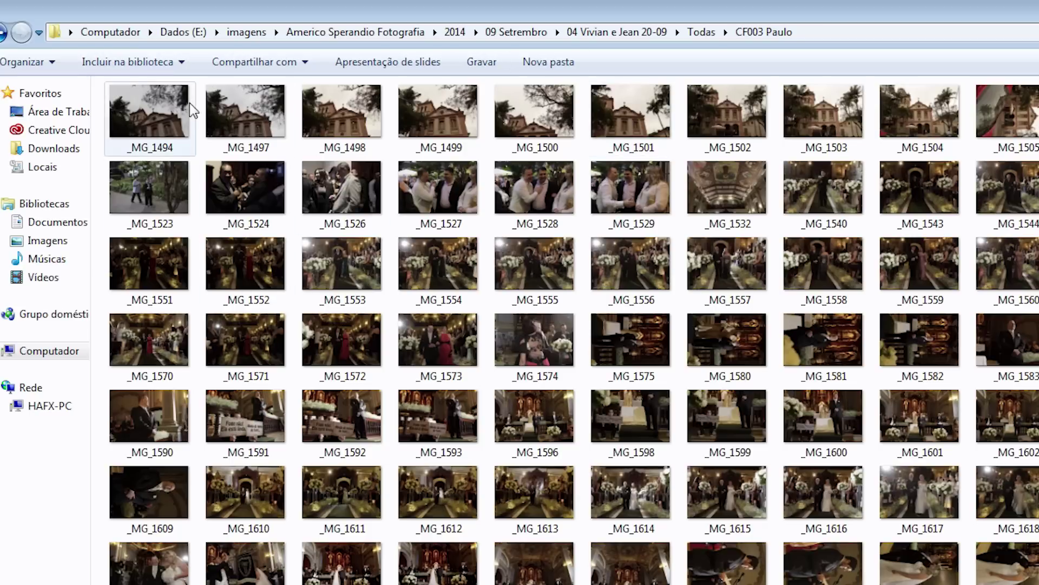
Batch-rename all 657 CF003 Paulo photos to paulo(1)–paulo(657), then return to the camera folders list
left_click(169, 107)
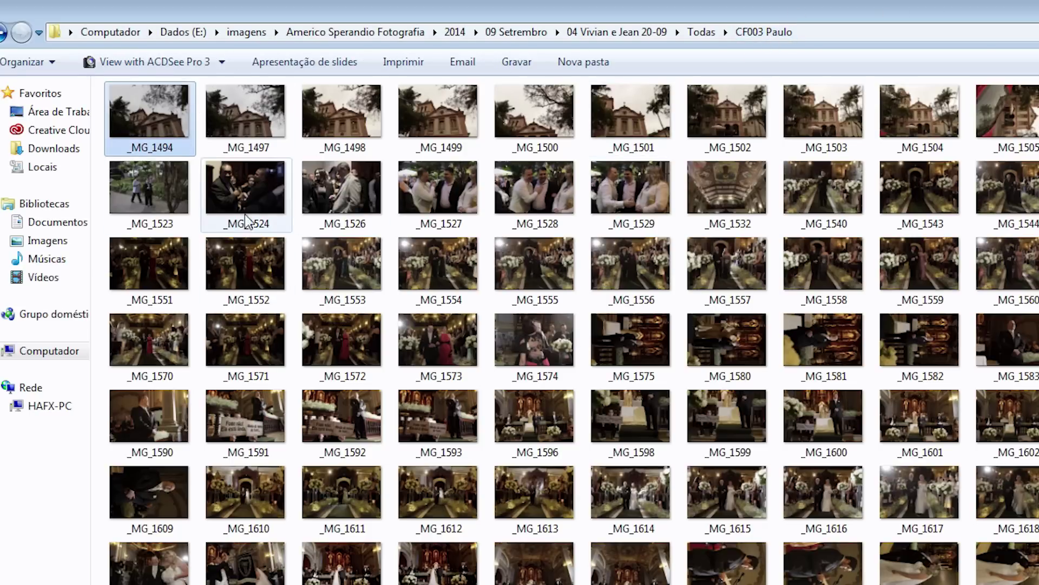
key("ctrl+a")
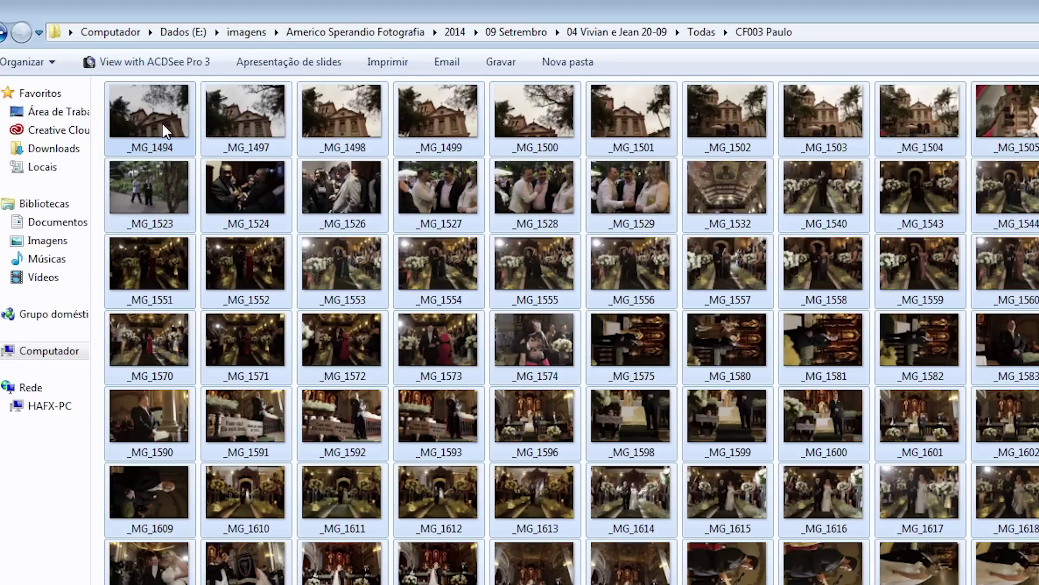
right_click(165, 129)
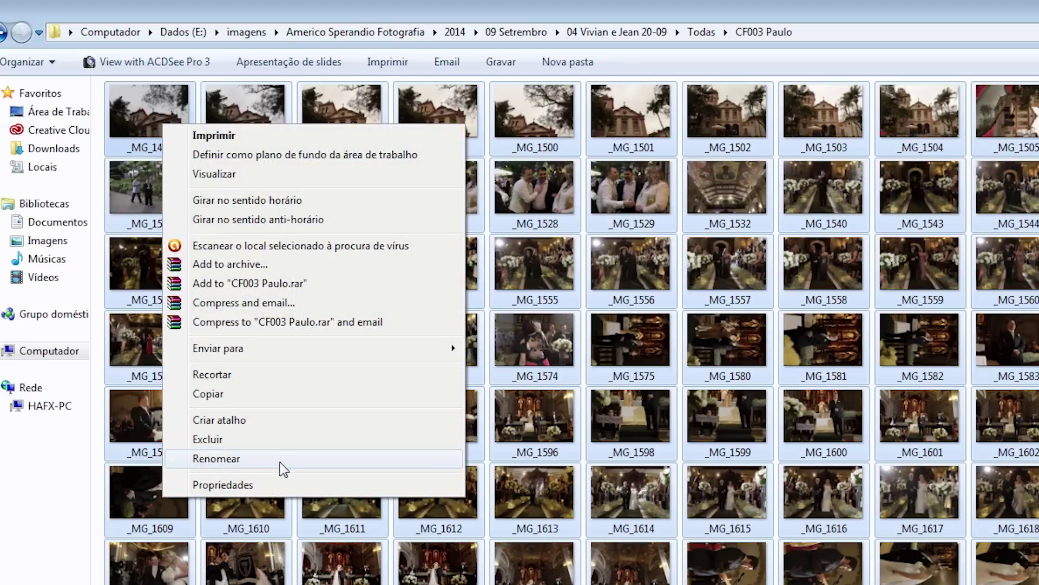
left_click(258, 461)
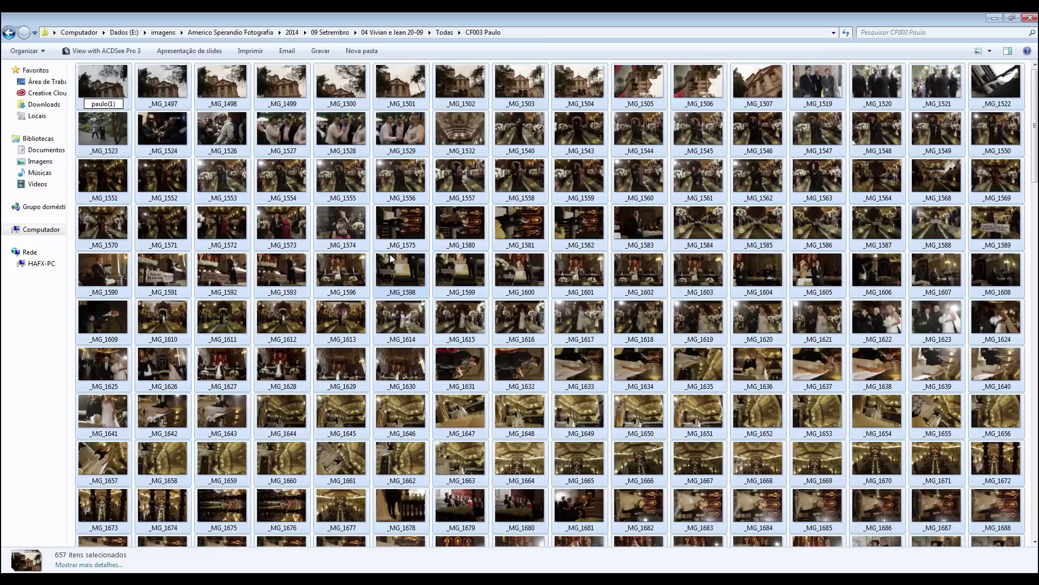
scroll(678, 184, "down", 5)
scroll(677, 271, "down", 5)
scroll(676, 368, "down", 5)
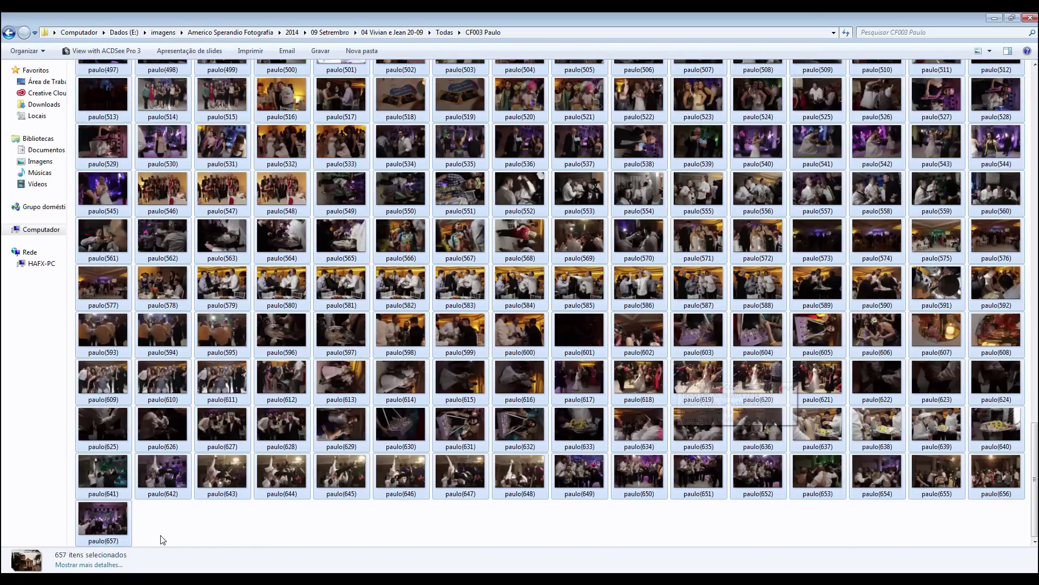
key("BackSpace")
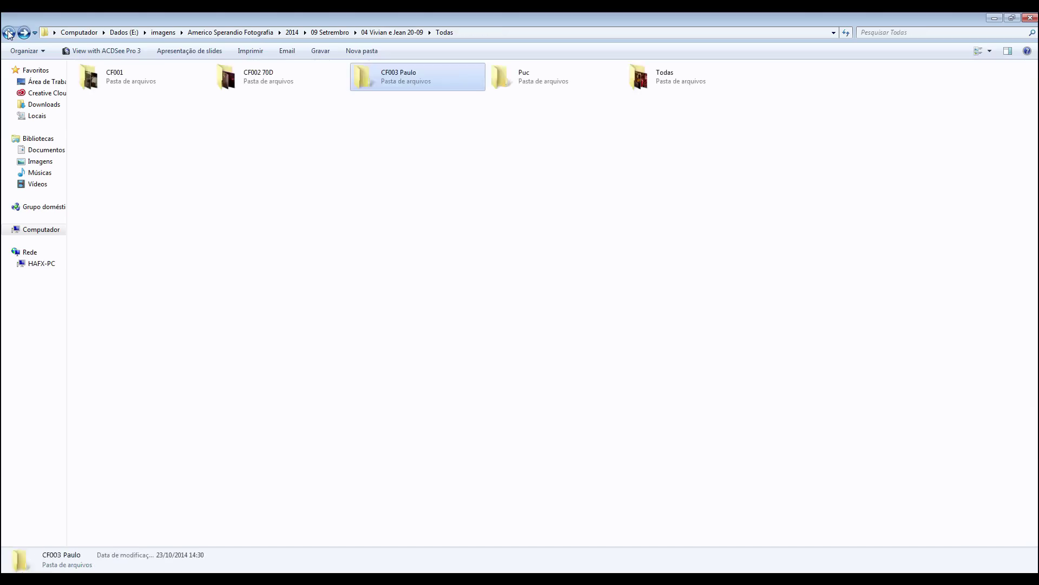
Import all 2,930 photos from the Todas folder by dragging them from Explorer into Lightroom
double_click(653, 83)
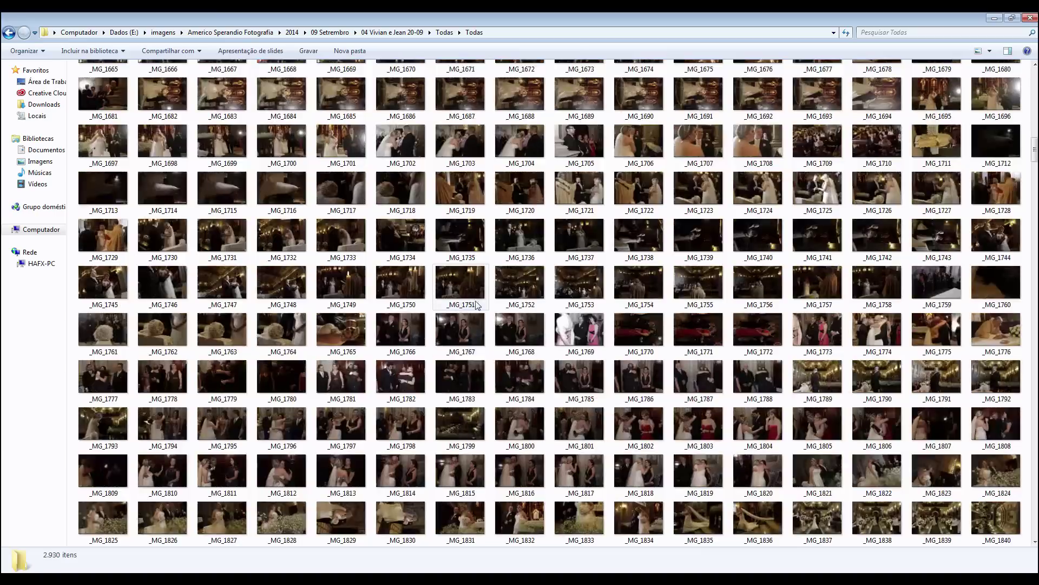
left_click(345, 122)
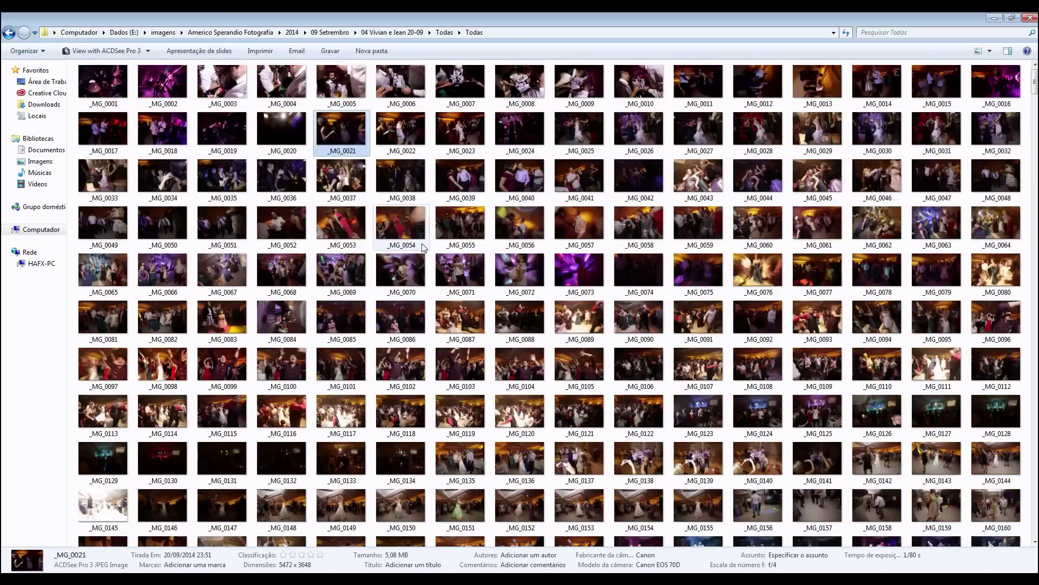
left_click(404, 131)
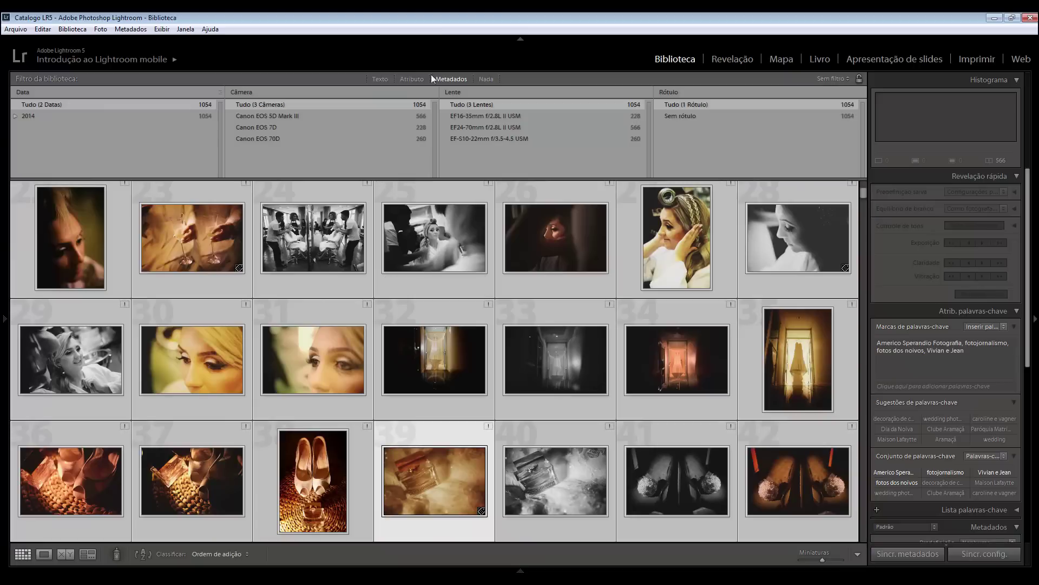
left_click_drag(441, 21, 314, 83)
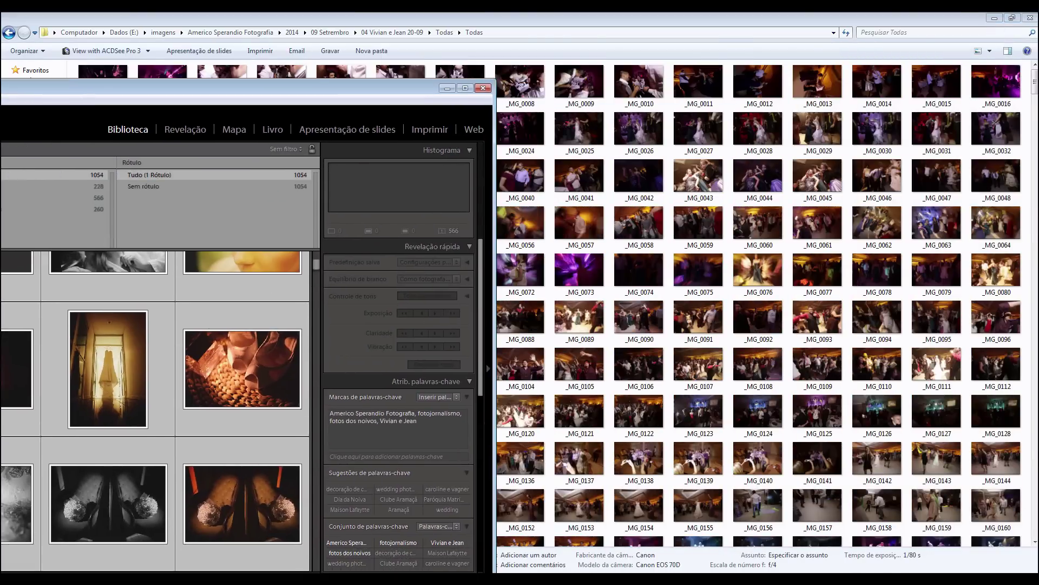
left_click(622, 131)
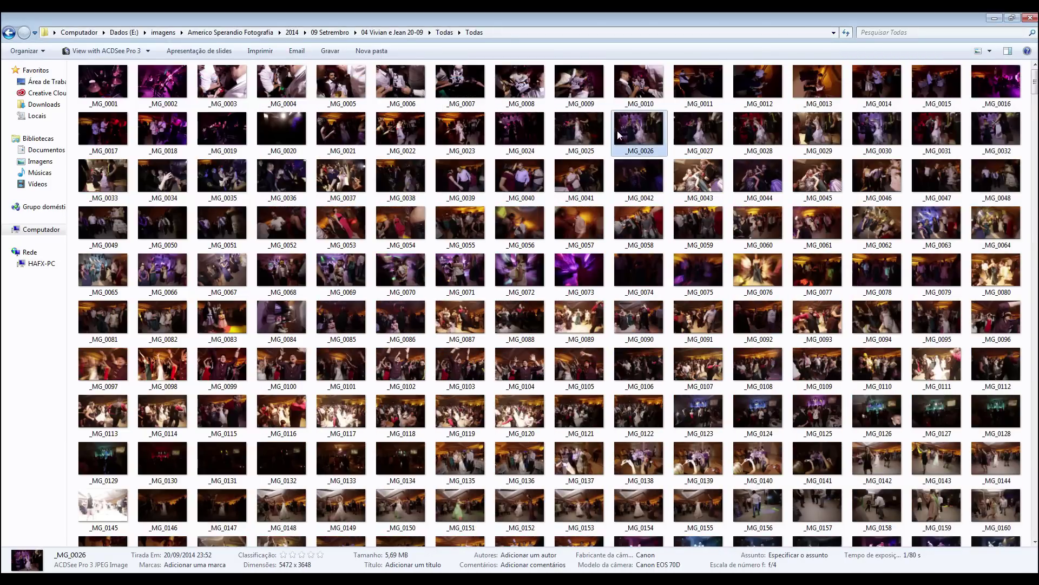
key("ctrl+a")
left_click_drag(621, 131, 0, 135)
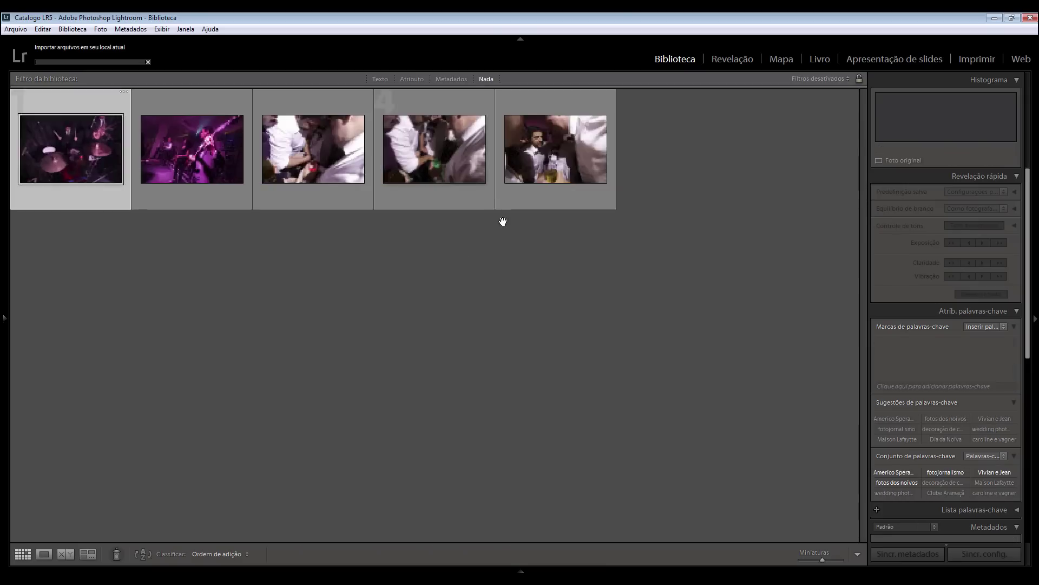
mouse_move(555, 467)
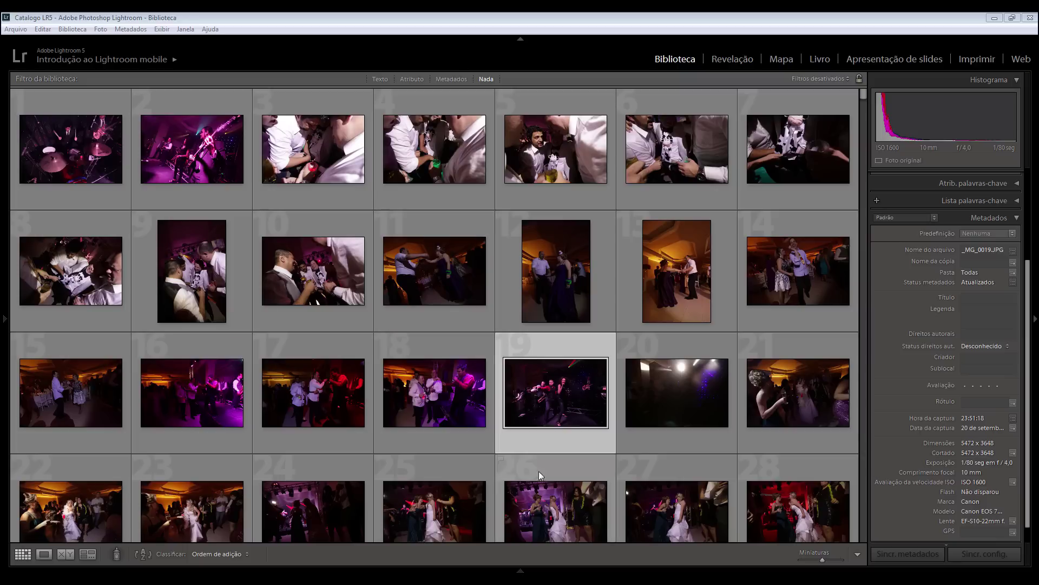
Review the imported photos and filter the library by camera to Canon EOS 5D Mark III
mouse_move(864, 95)
left_mouse_down()
mouse_move(866, 410)
mouse_move(864, 350)
left_mouse_up()
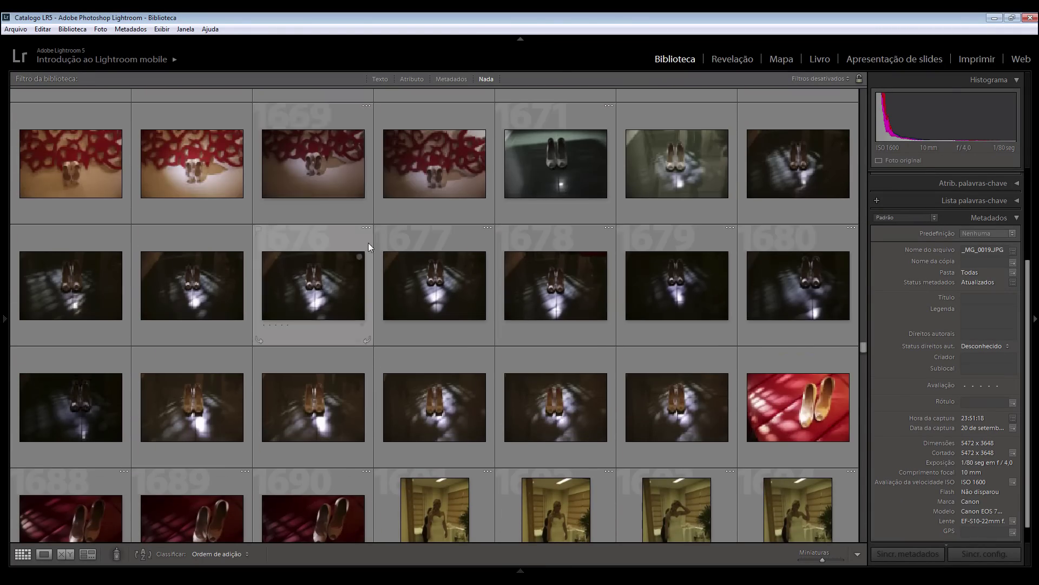
scroll(379, 217, "up", 5)
scroll(410, 232, "up", 10)
scroll(537, 405, "up", 5)
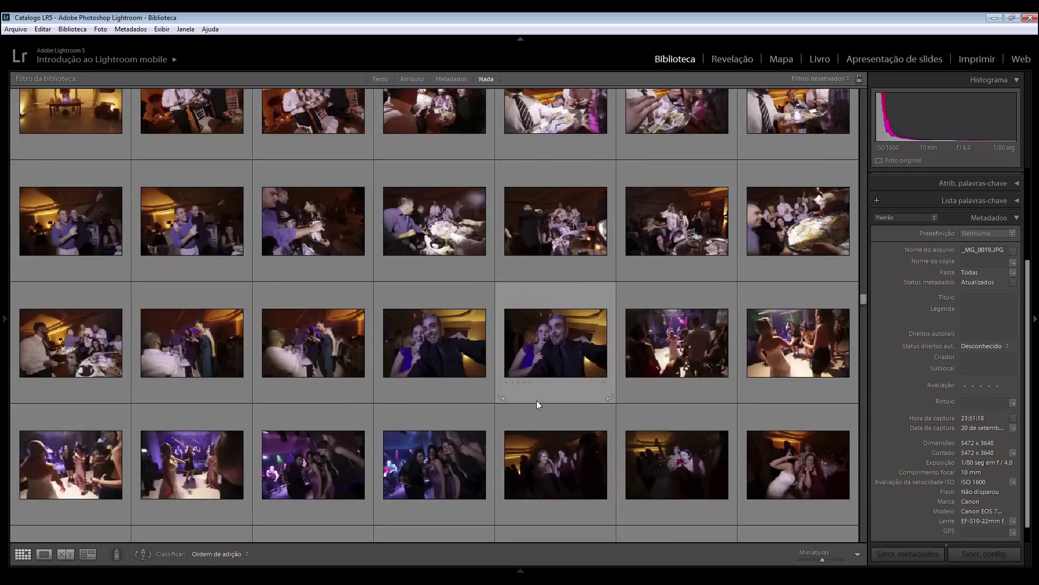
scroll(535, 401, "up", 5)
scroll(532, 402, "up", 5)
scroll(531, 402, "up", 5)
scroll(525, 400, "up", 5)
scroll(725, 433, "up", 5)
left_click(656, 89)
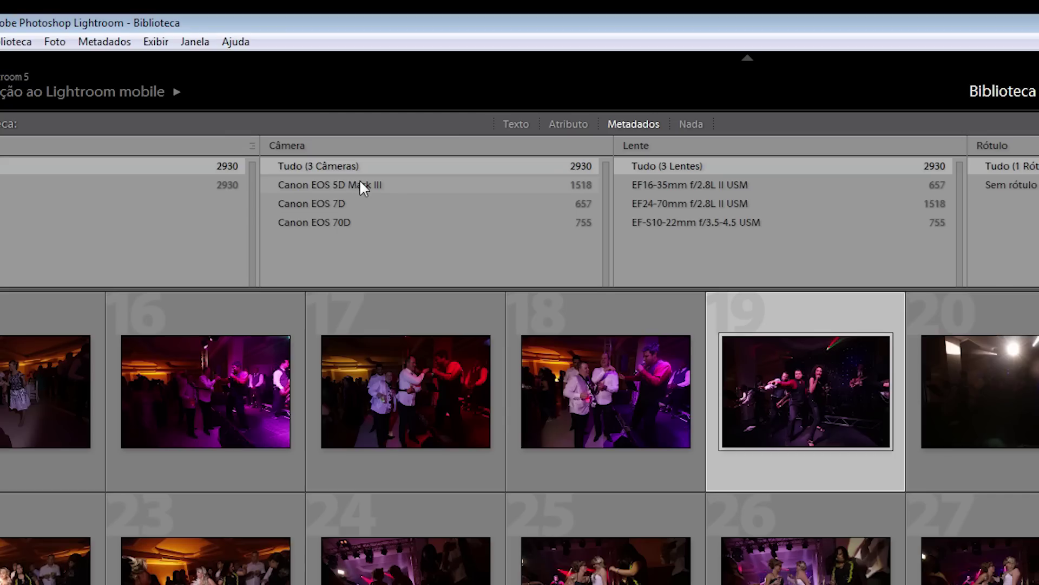
left_click(374, 185)
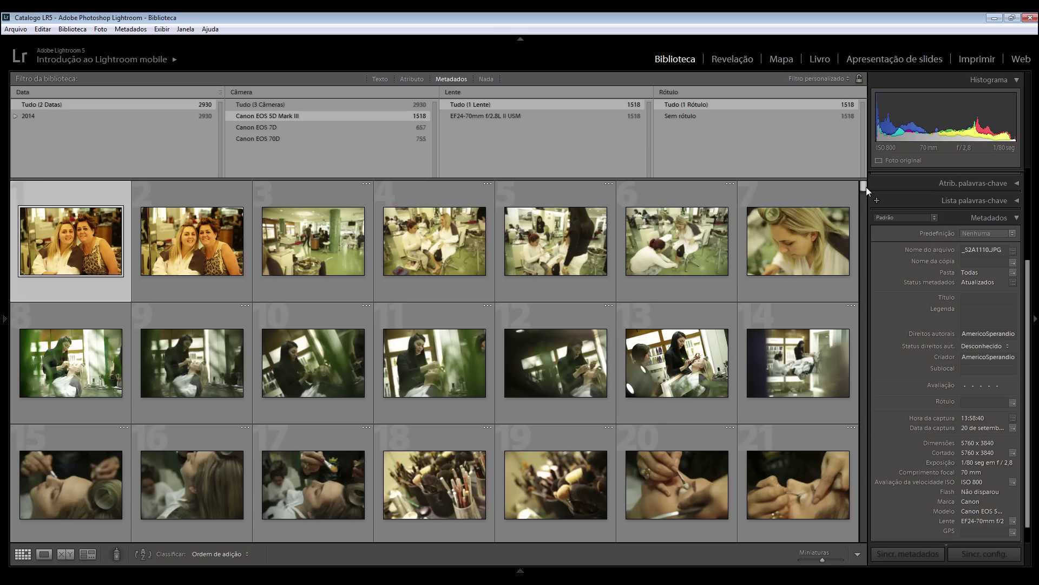
Browse the Canon EOS 5D Mark III photos down to the ceremony shots around photo 629
mouse_move(865, 185)
left_mouse_down()
mouse_move(870, 537)
mouse_move(873, 270)
mouse_move(872, 309)
left_mouse_up()
left_click(566, 268)
scroll(565, 269, "down", 3)
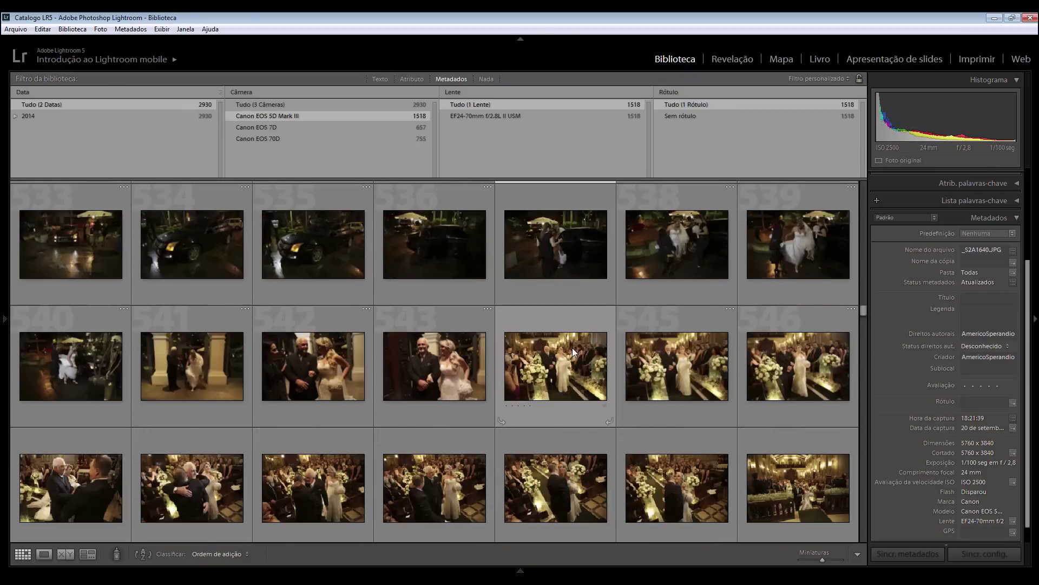
scroll(707, 412, "down", 4)
scroll(707, 413, "down", 3)
scroll(707, 413, "down", 3)
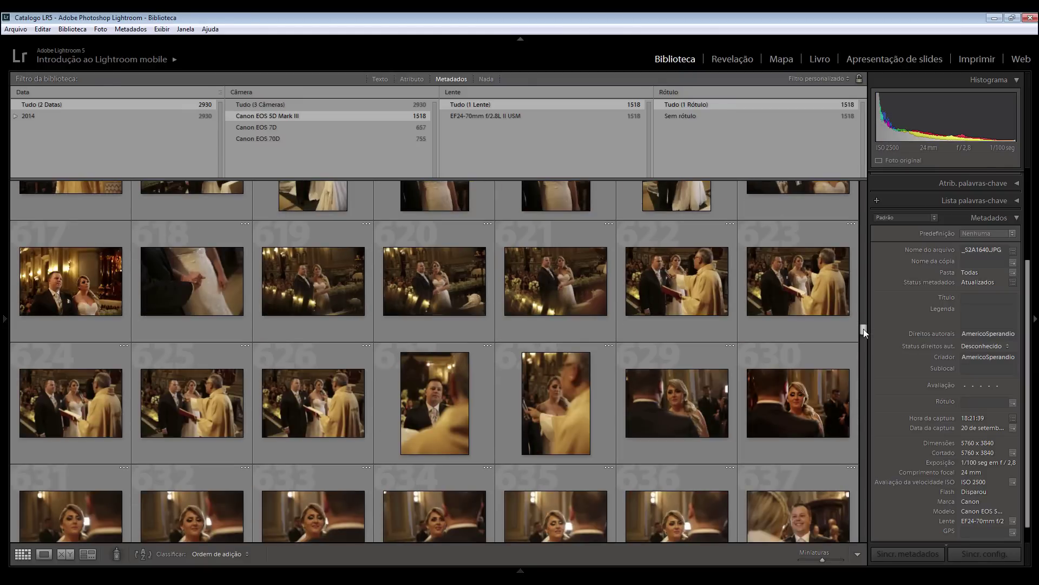
left_click(676, 375)
scroll(676, 376, "down", 2)
scroll(677, 376, "down", 2)
scroll(677, 378, "down", 2)
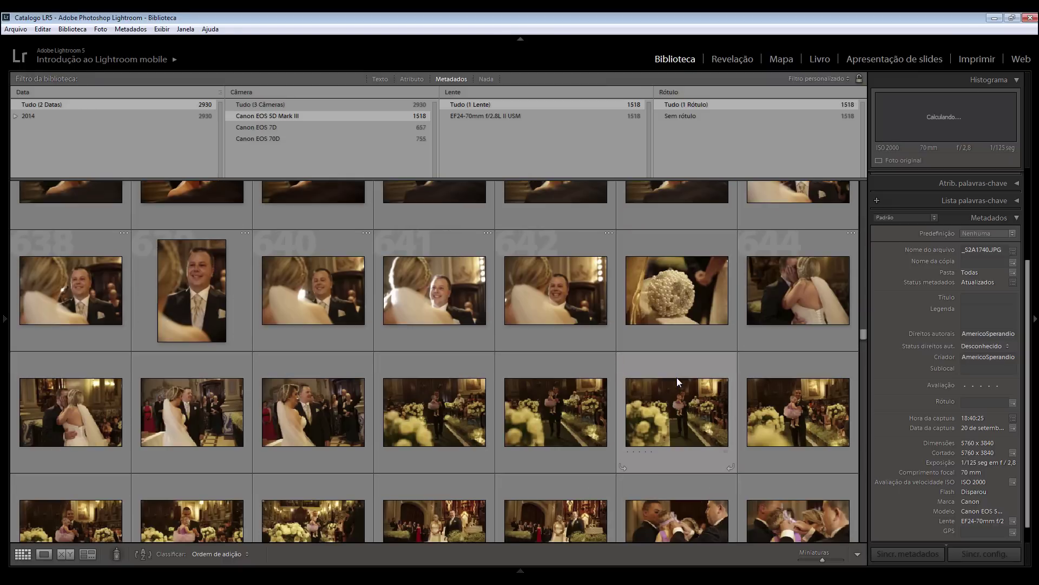
scroll(676, 378, "down", 2)
Enlarge the thumbnails and select the altar photo _S2A1810.JPG, captured at 18:46:53
key("equal")
scroll(611, 404, "down", 1)
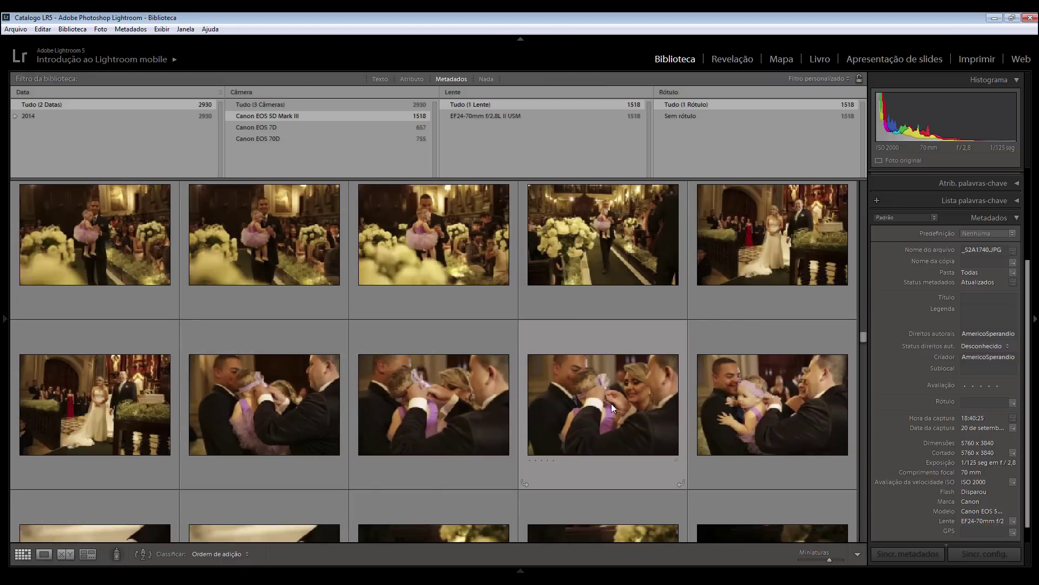
key("equal")
scroll(612, 404, "down", 2)
scroll(613, 402, "down", 2)
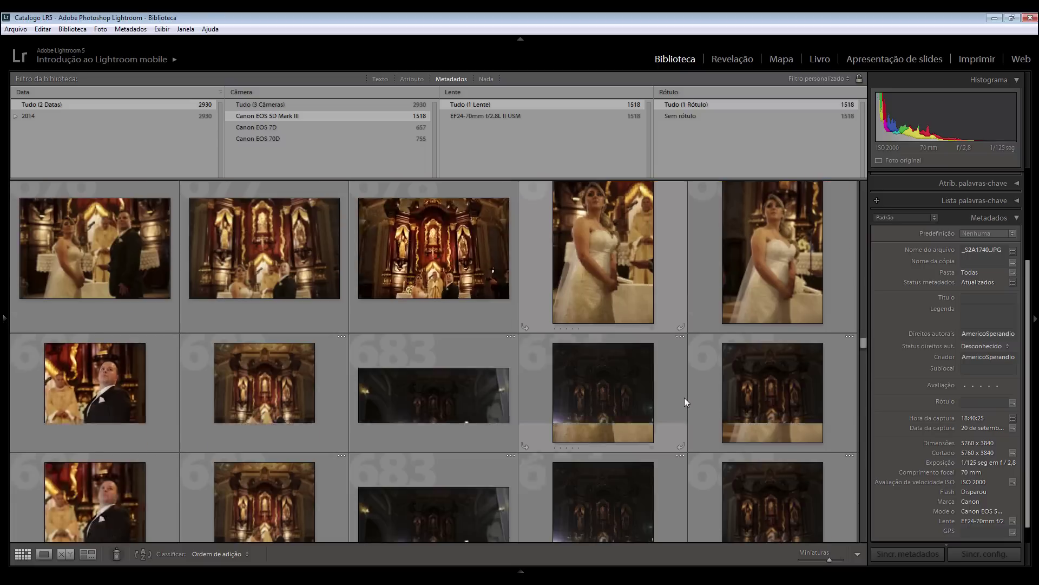
scroll(684, 400, "down", 2)
scroll(756, 399, "down", 1)
scroll(713, 402, "down", 1)
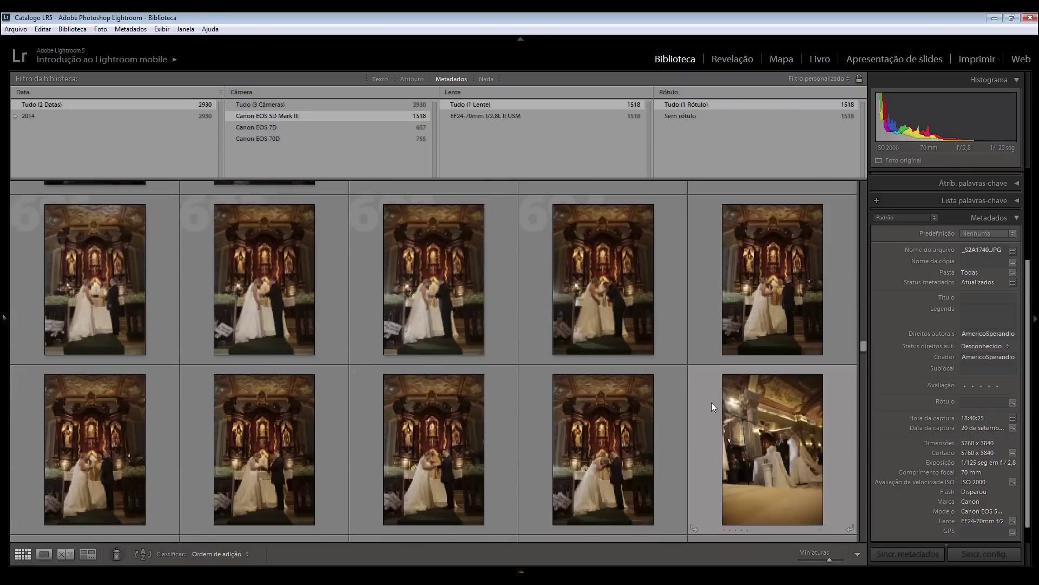
scroll(712, 402, "down", 1)
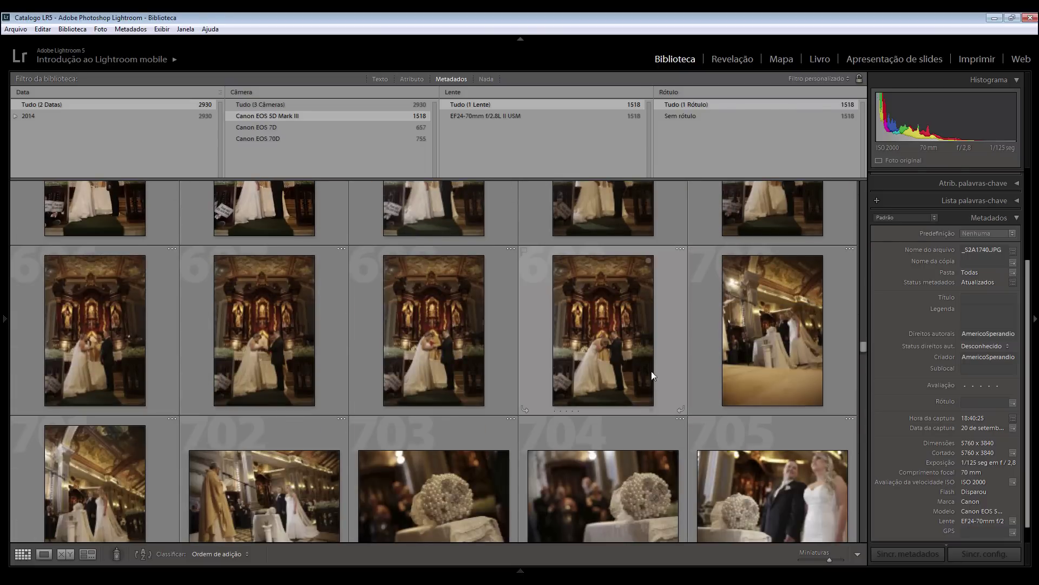
left_click(632, 342)
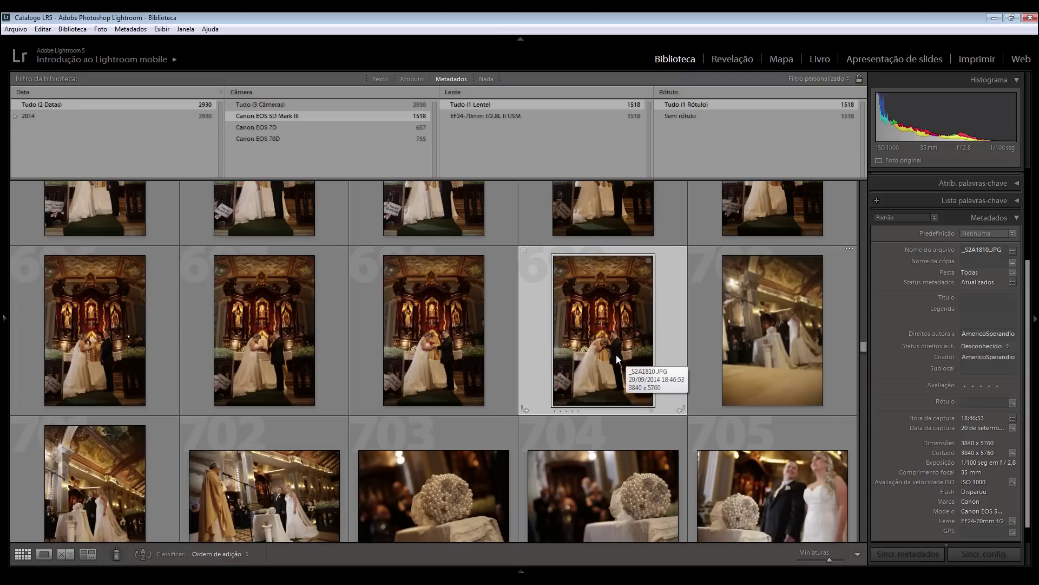
left_click(697, 332)
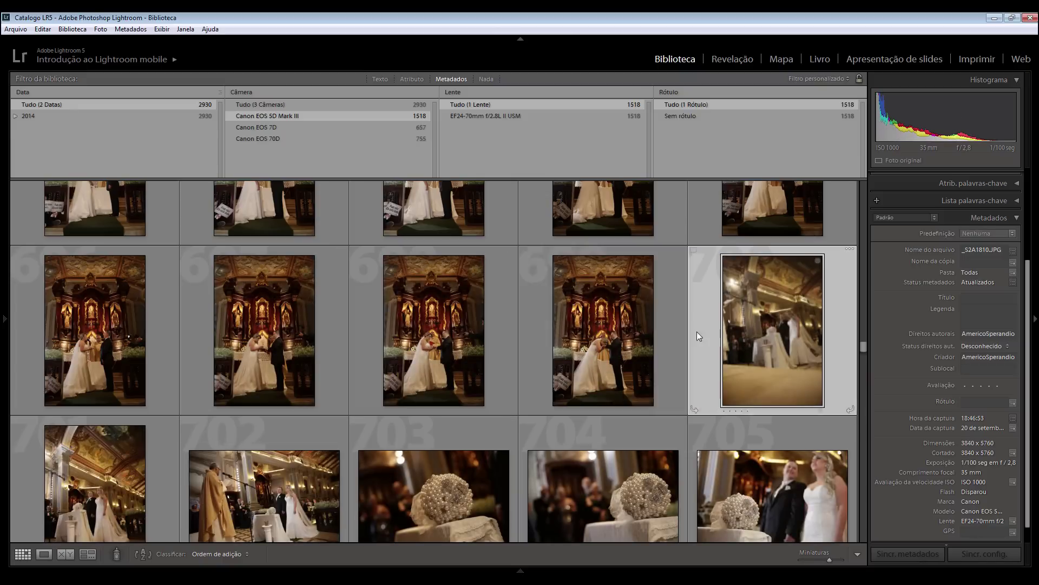
left_click(616, 330)
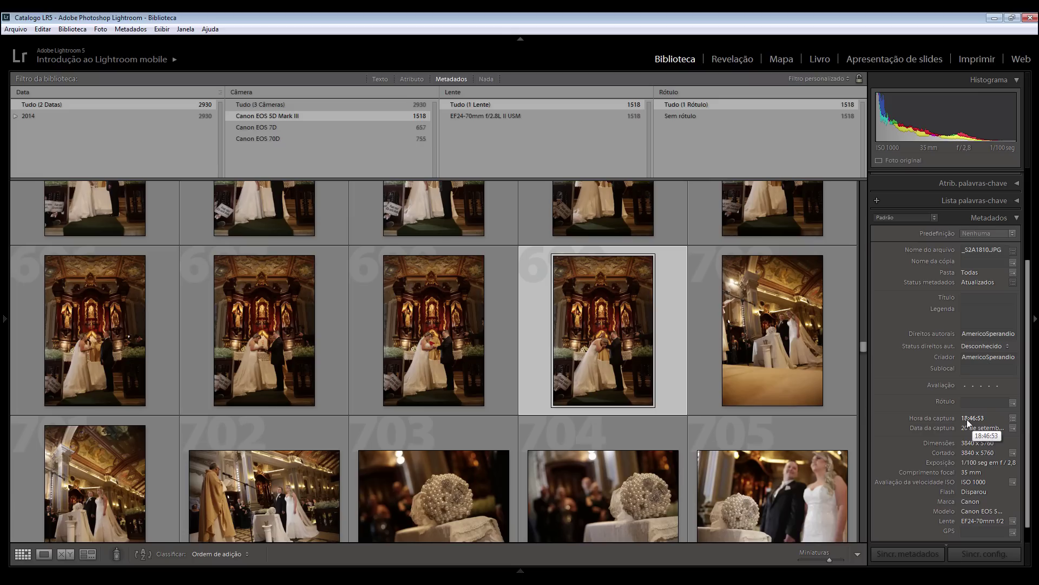
Check the capture time, note 18:46:53 in the 'dados das fotos' file, and return to Lightroom
double_click(967, 419)
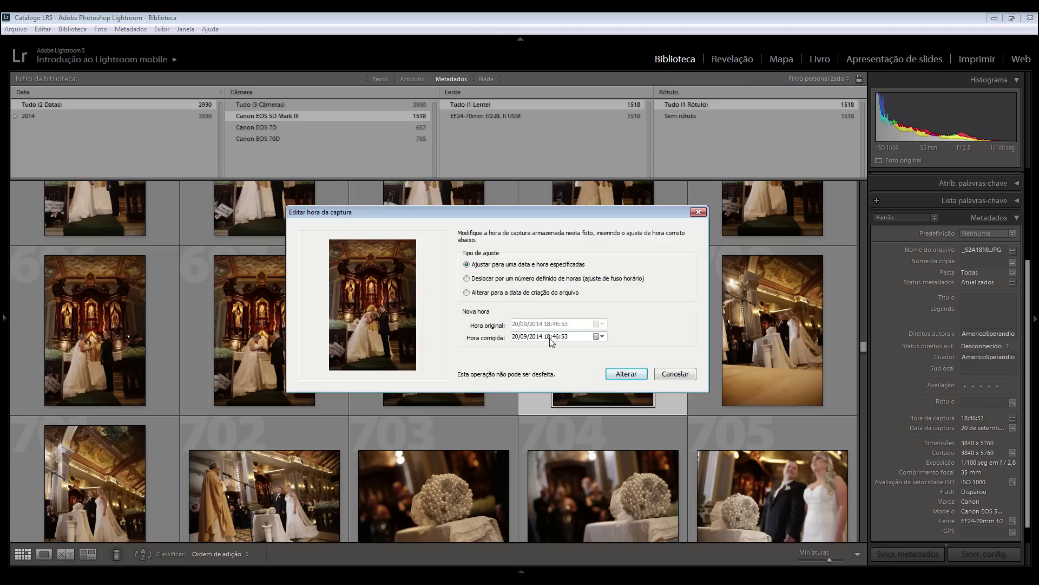
left_click(665, 374)
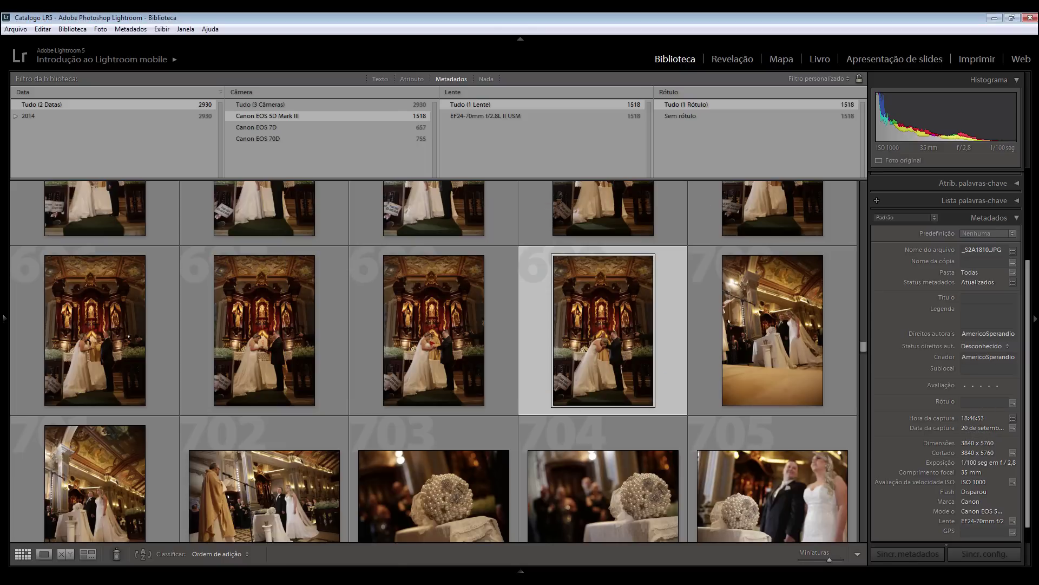
left_click(384, 561)
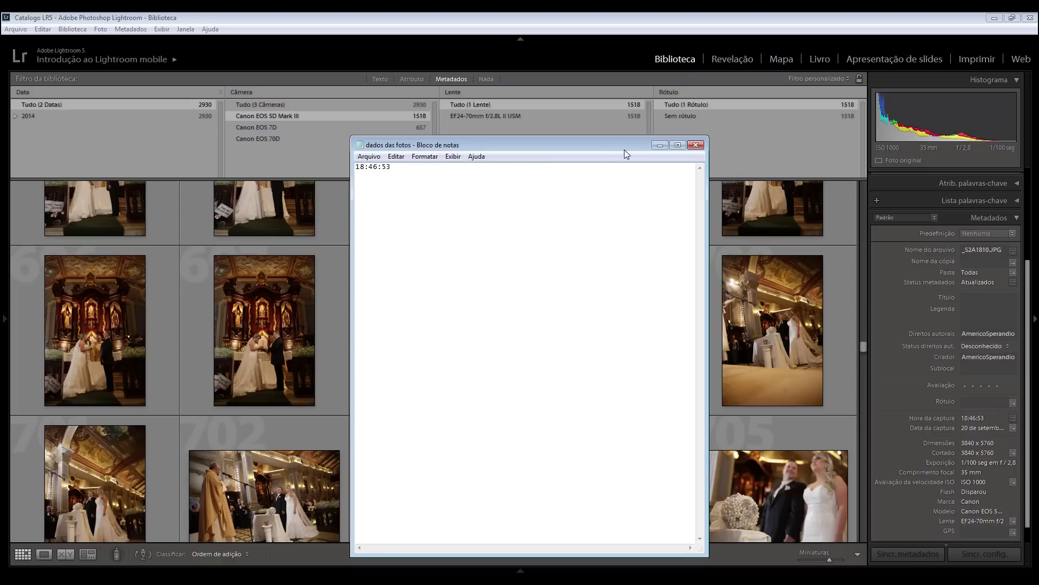
left_click(659, 146)
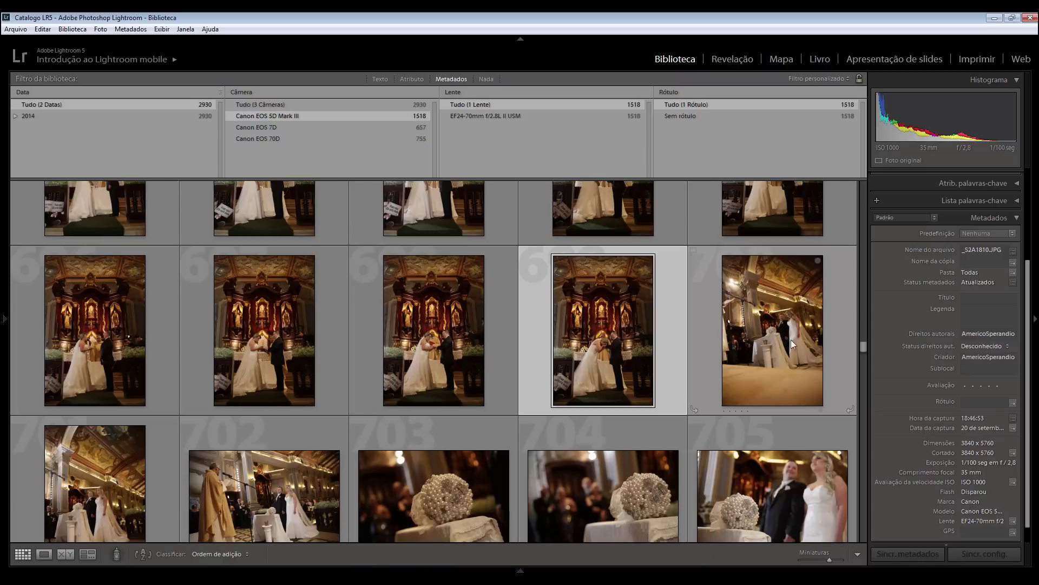
Filter to Canon EOS 7D and locate the matching altar shot _MG_1733.JPG (photo 205), taken 18:48:20
left_click(281, 129)
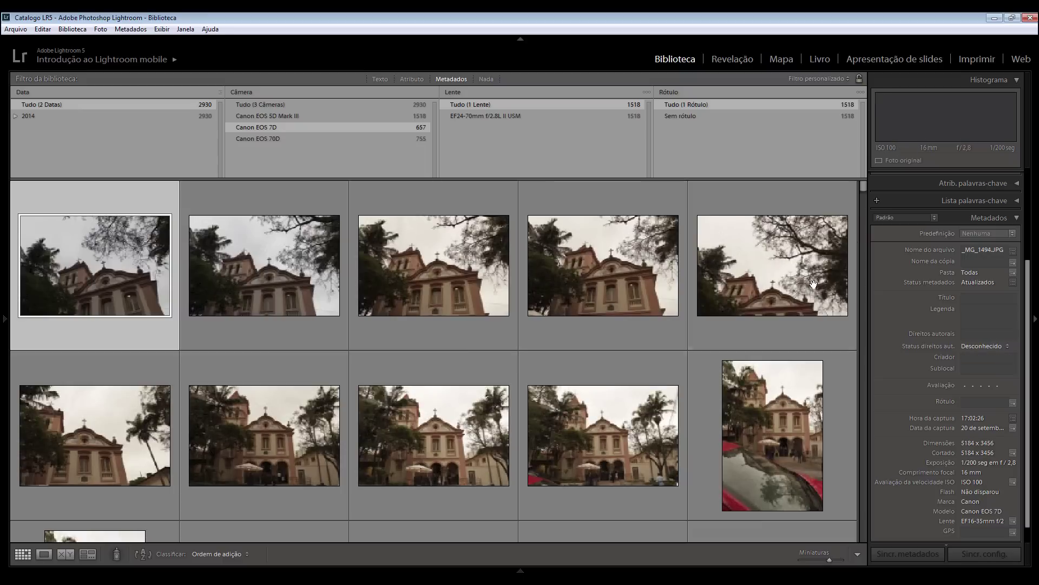
left_click_drag(865, 187, 867, 295)
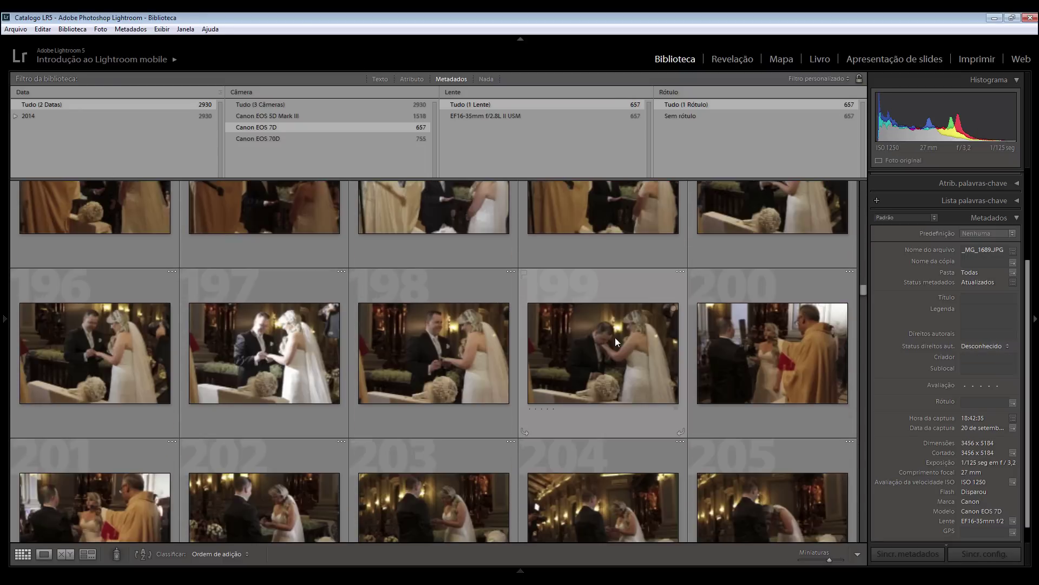
scroll(649, 341, "up", 2)
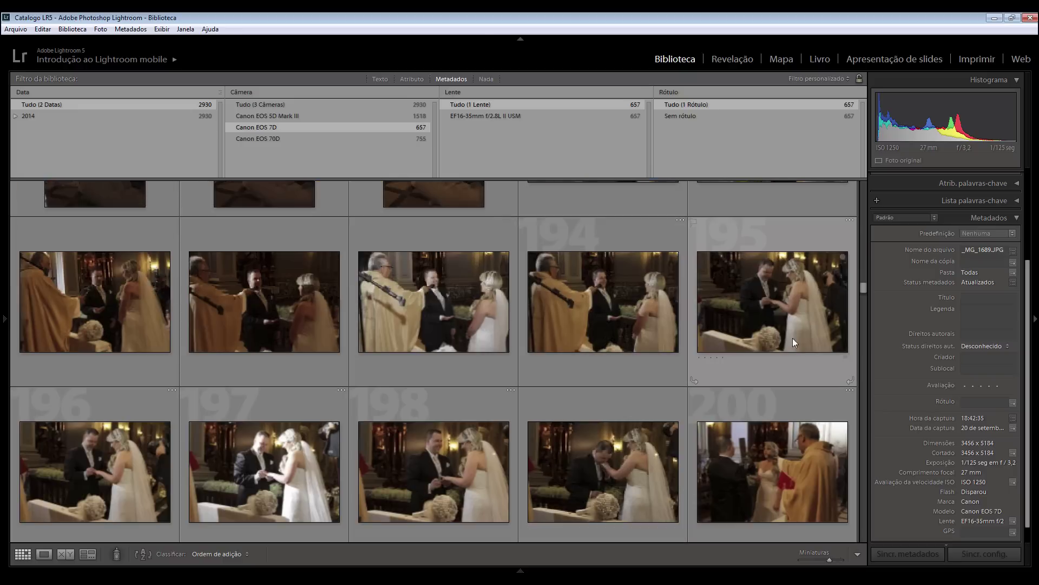
scroll(758, 346, "down", 3)
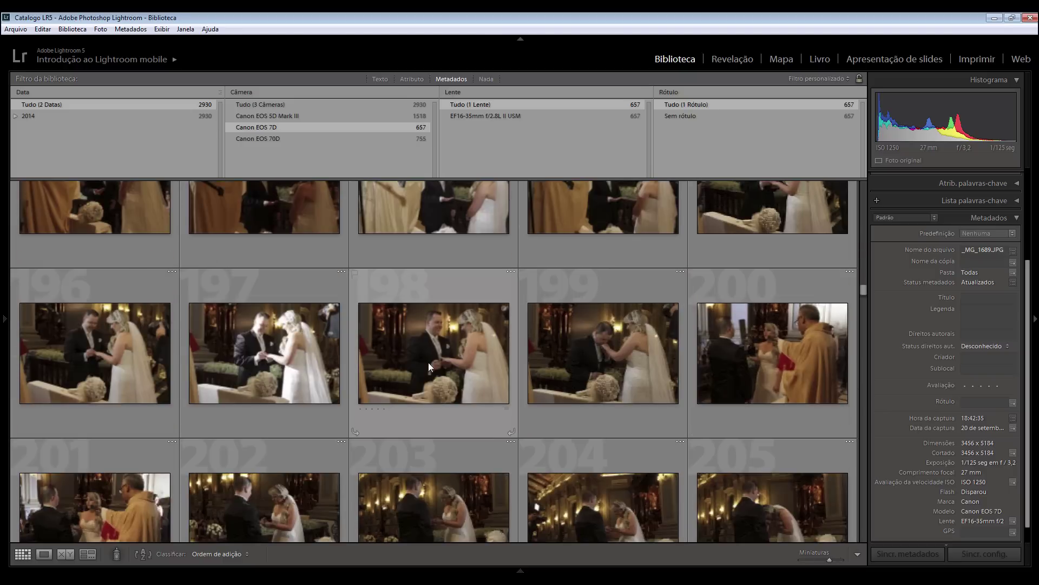
scroll(431, 362, "down", 2)
left_click(758, 397)
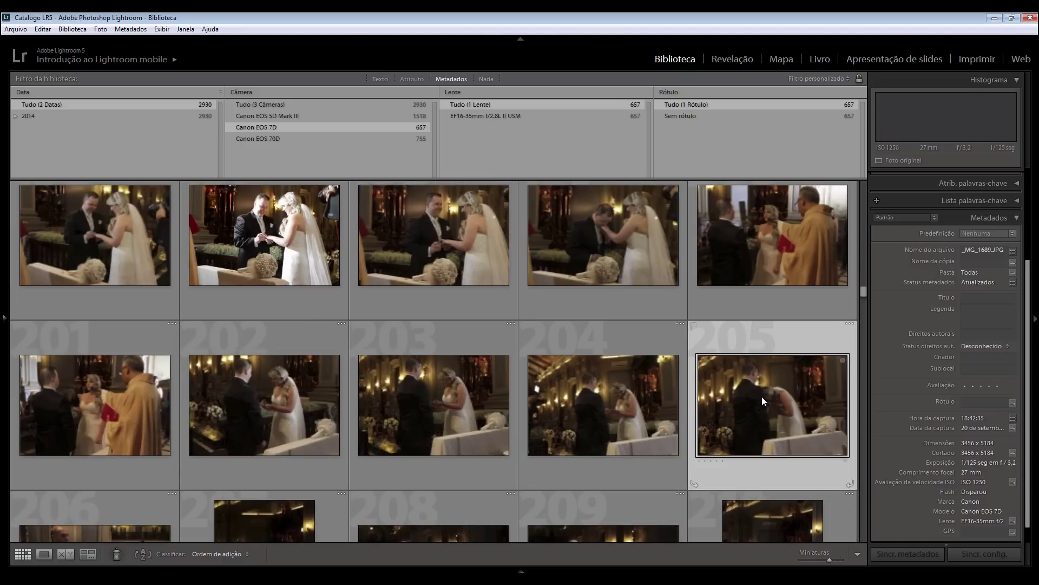
scroll(763, 379, "down", 2)
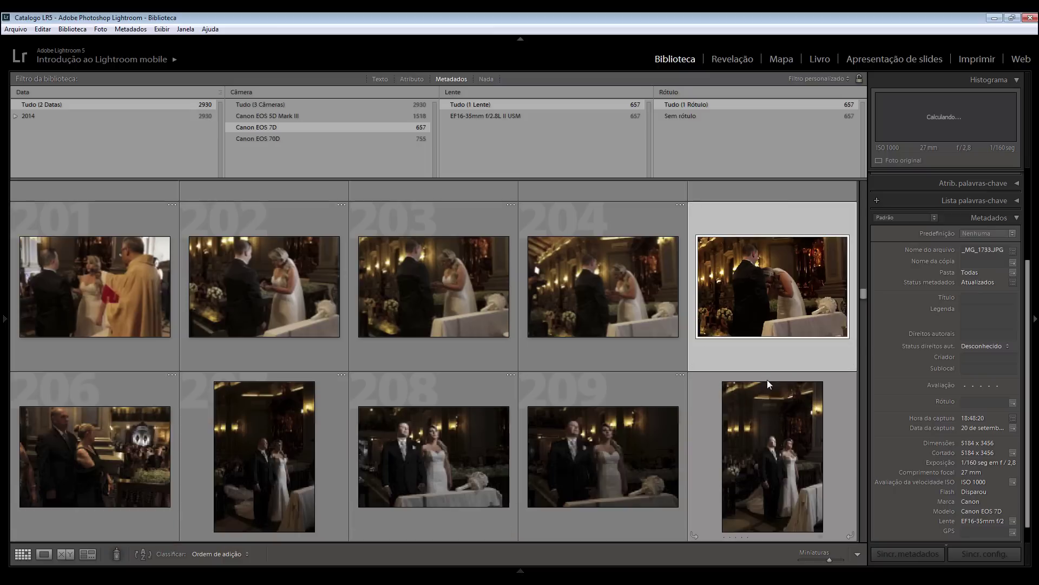
double_click(770, 296)
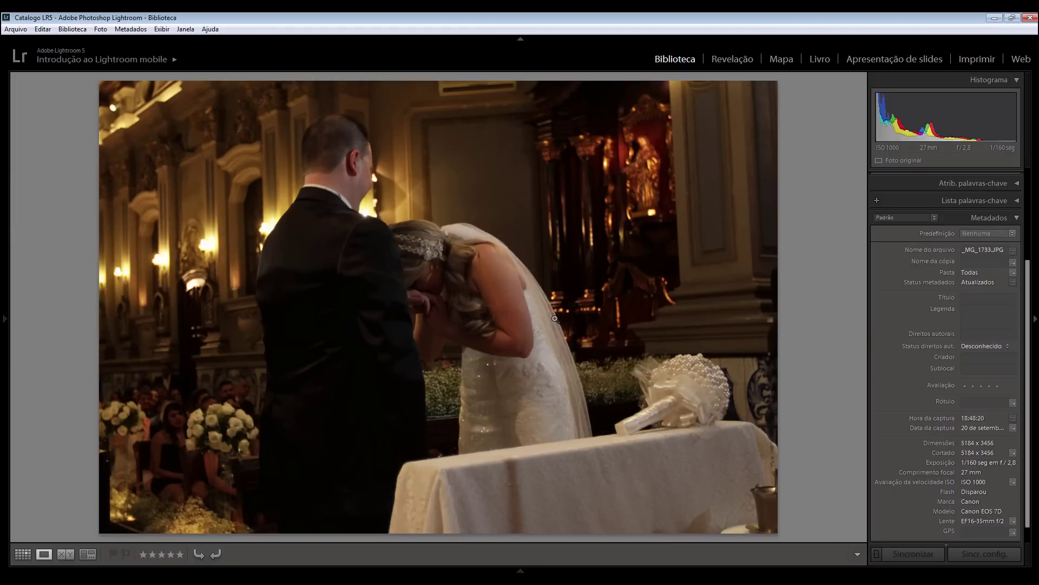
double_click(470, 284)
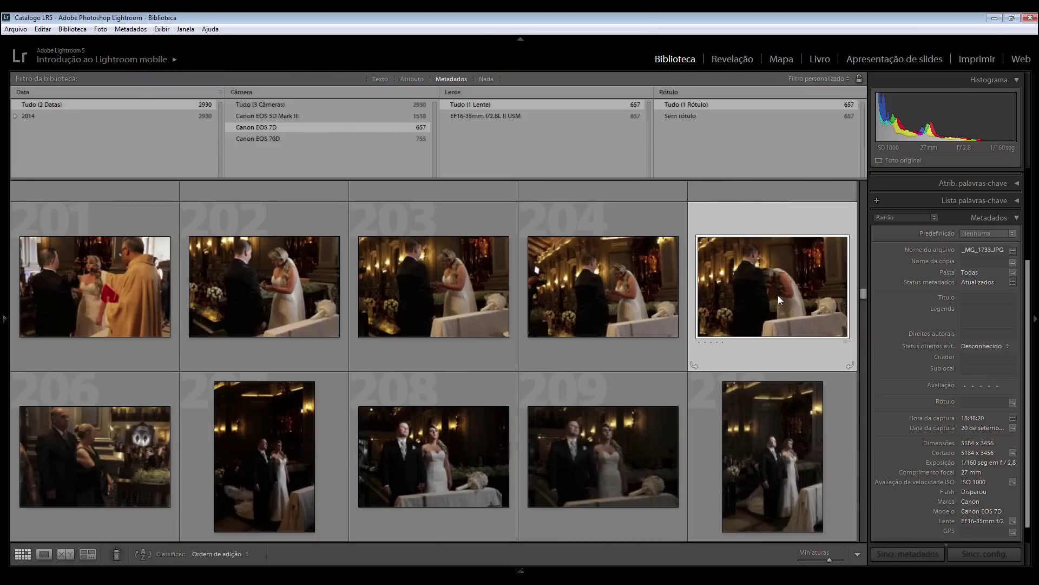
mouse_move(771, 286)
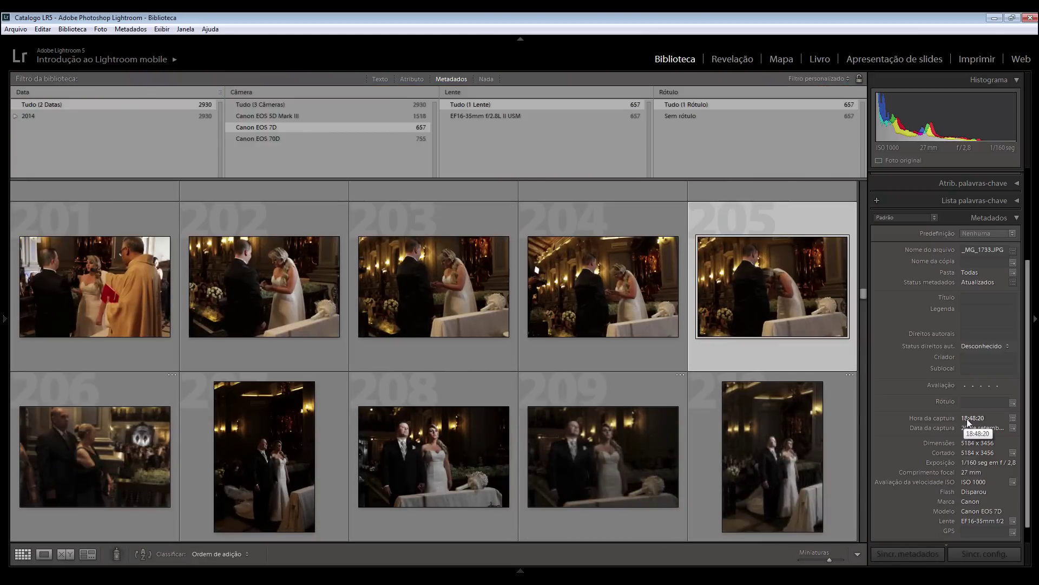
key("alt+Tab")
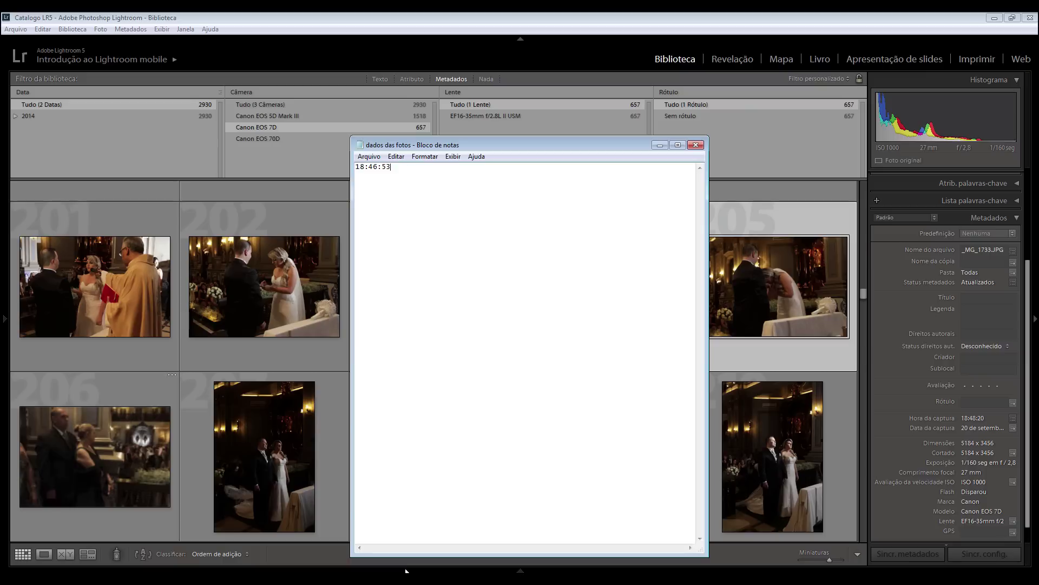
Put away the 18:46:53 reference note and select all 657 Canon EOS 7D photos
left_click(660, 146)
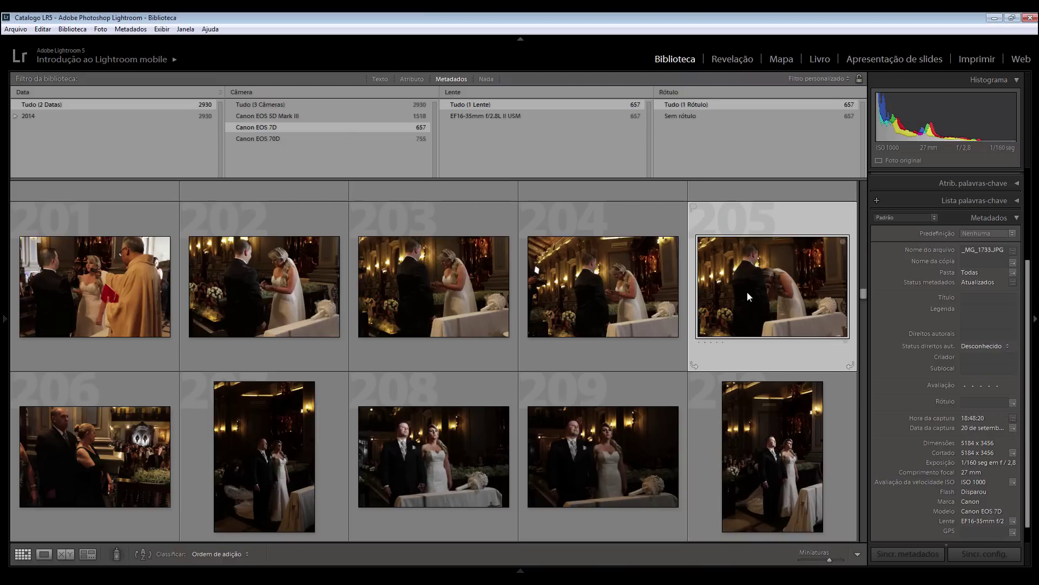
key("ctrl+a")
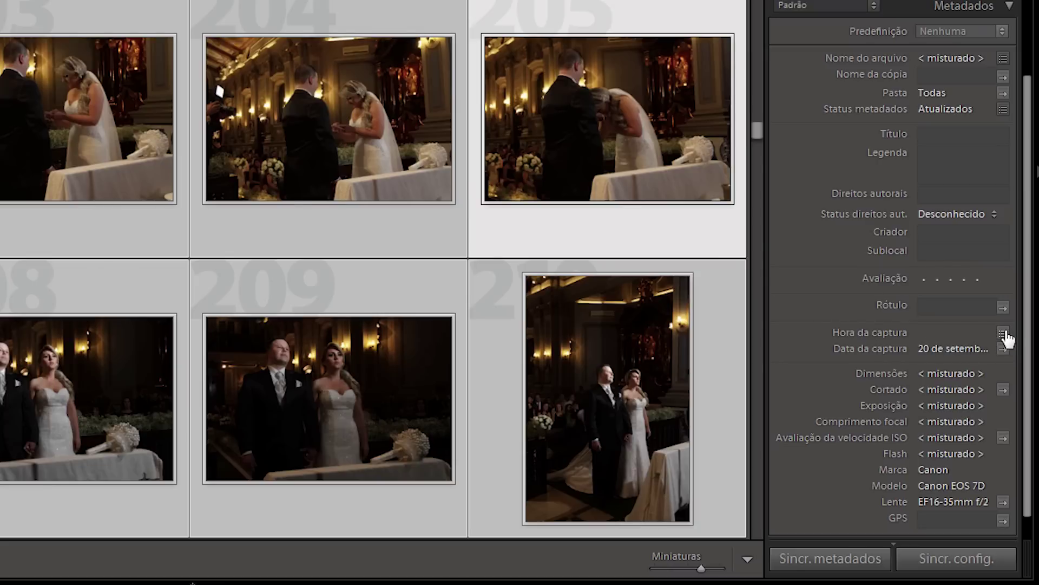
Shift the 7D photos' capture time so _MG_1733 moves from 18:48:20 to 18:46
left_click(1003, 334)
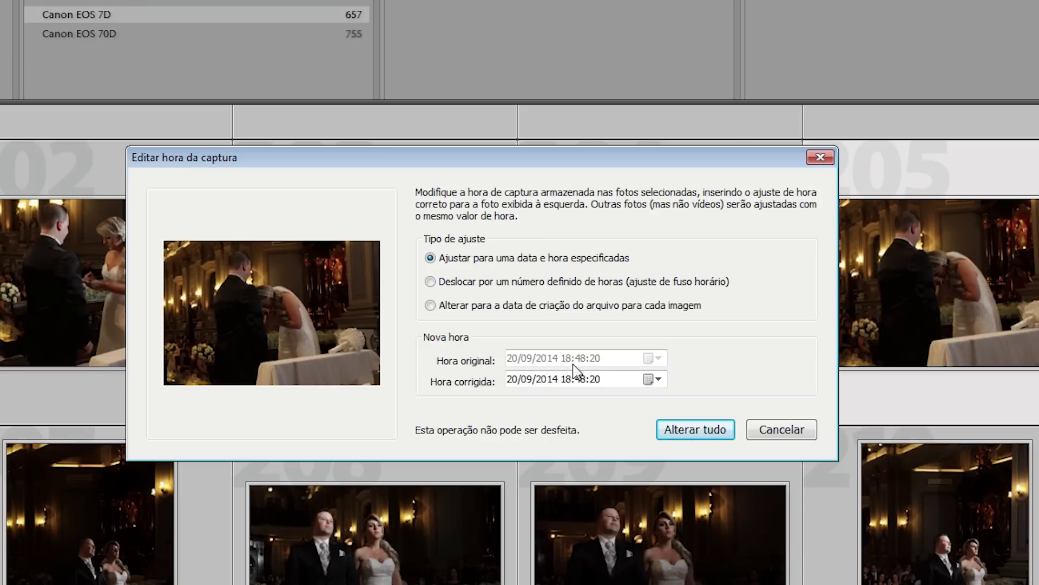
left_click(581, 379)
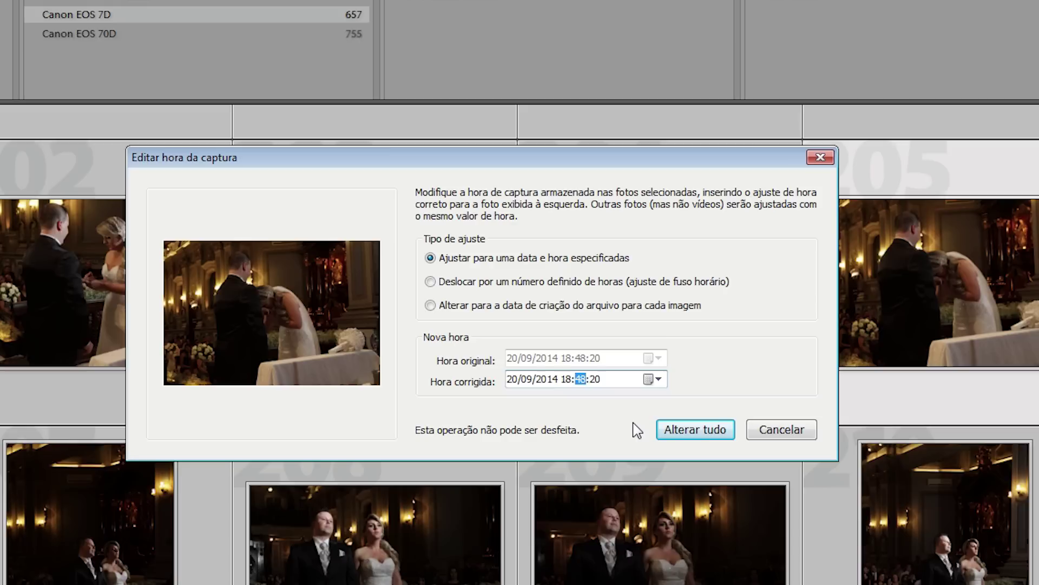
left_click(595, 379)
key("alt+Tab")
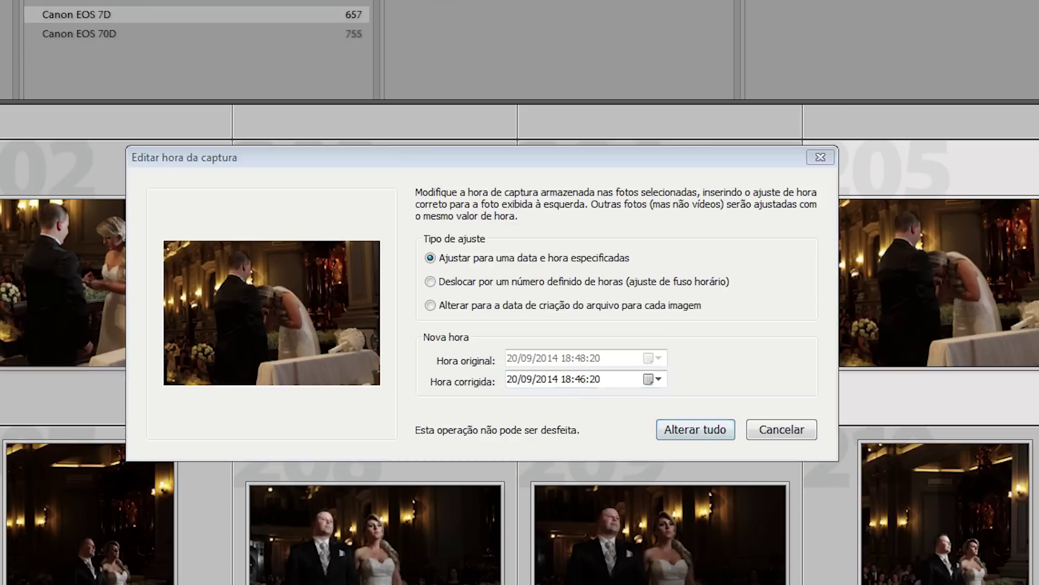
left_click(756, 43)
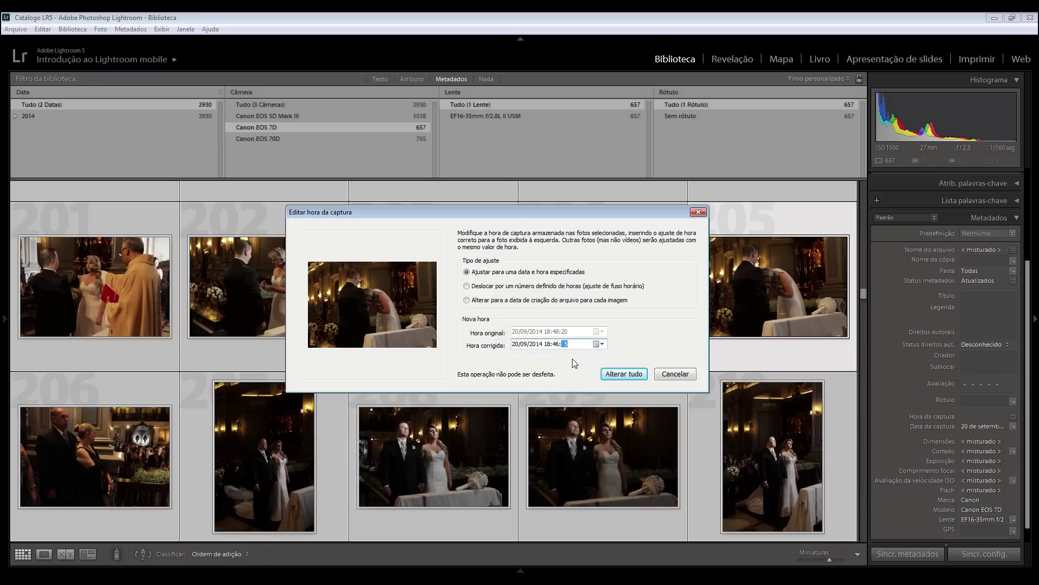
left_click(614, 375)
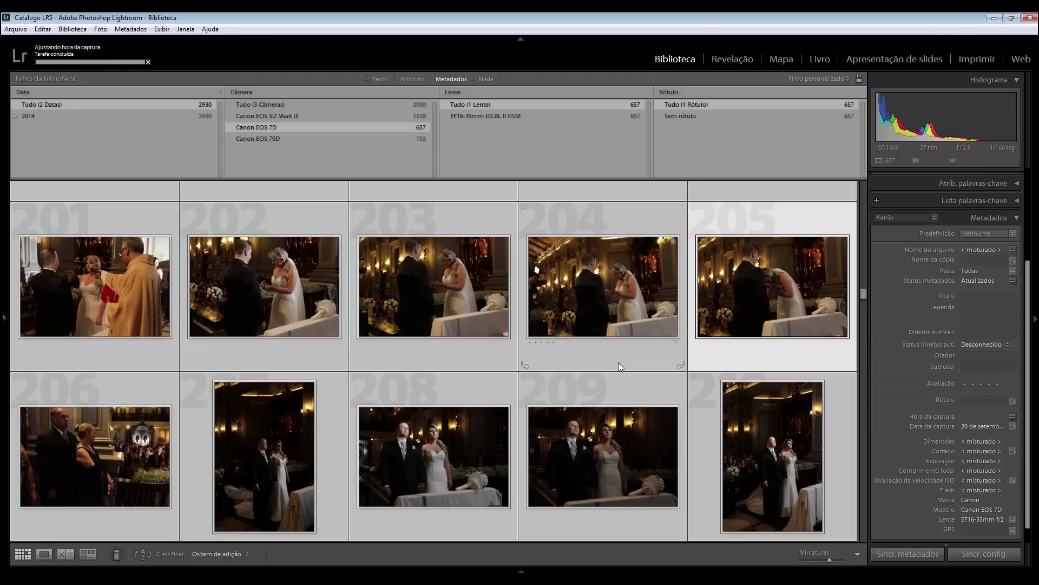
left_click(618, 362)
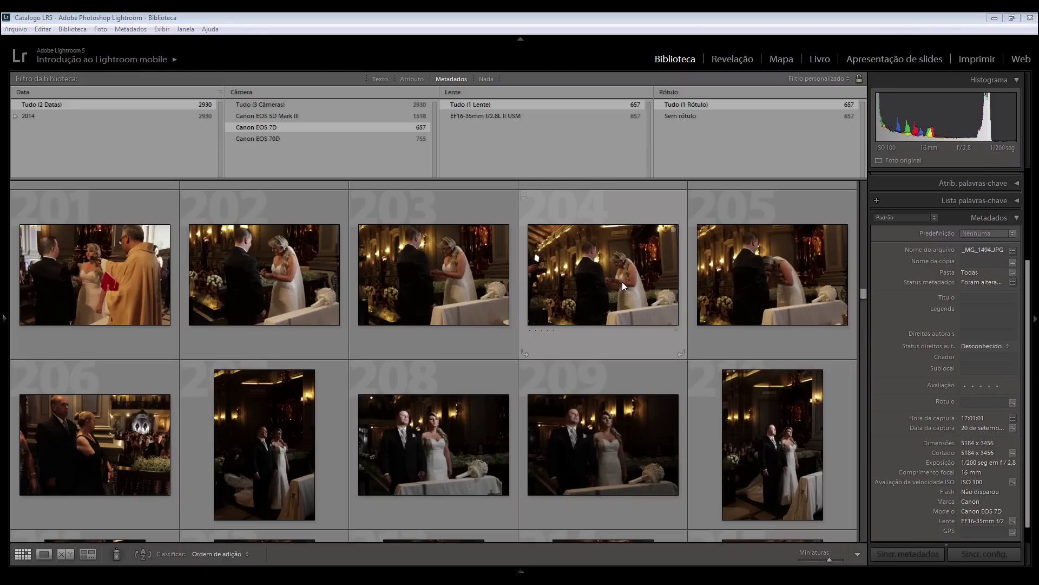
Verify corrected times on 7D photos 201–210 (altar shot 18:46:55), then filter to Canon EOS 70D
left_click(745, 274)
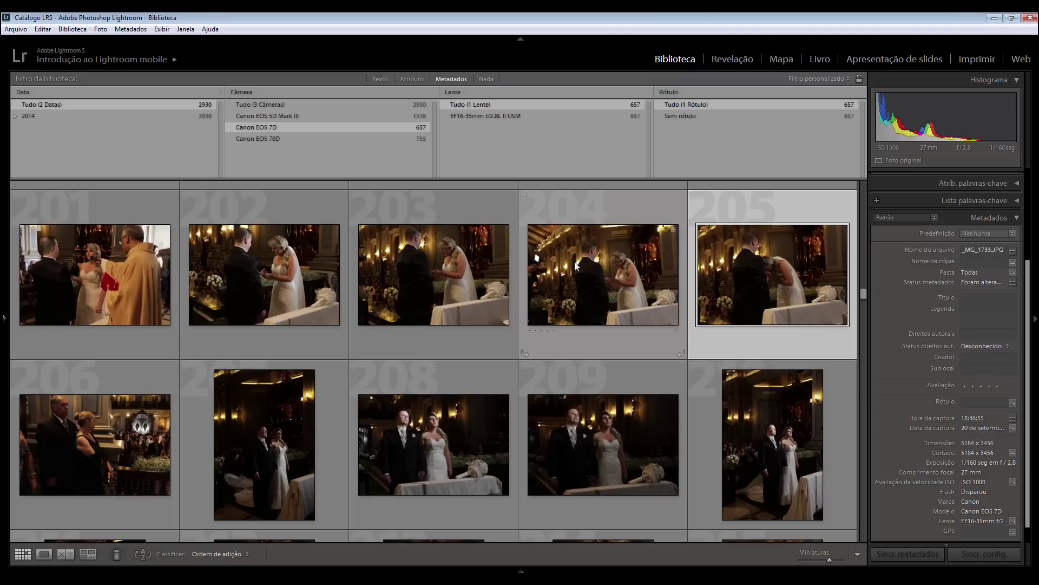
left_click(589, 265)
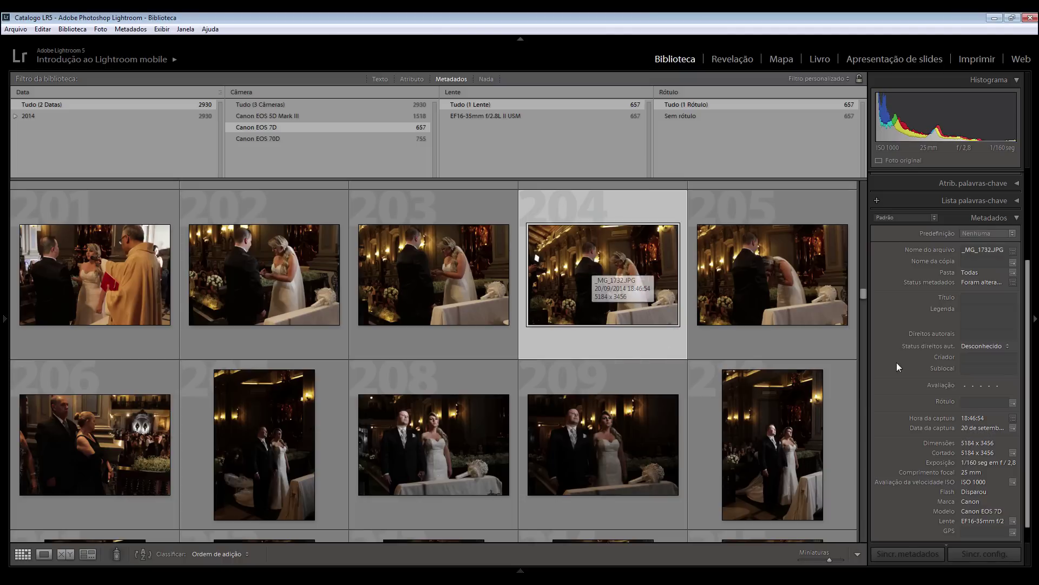
left_click(488, 268)
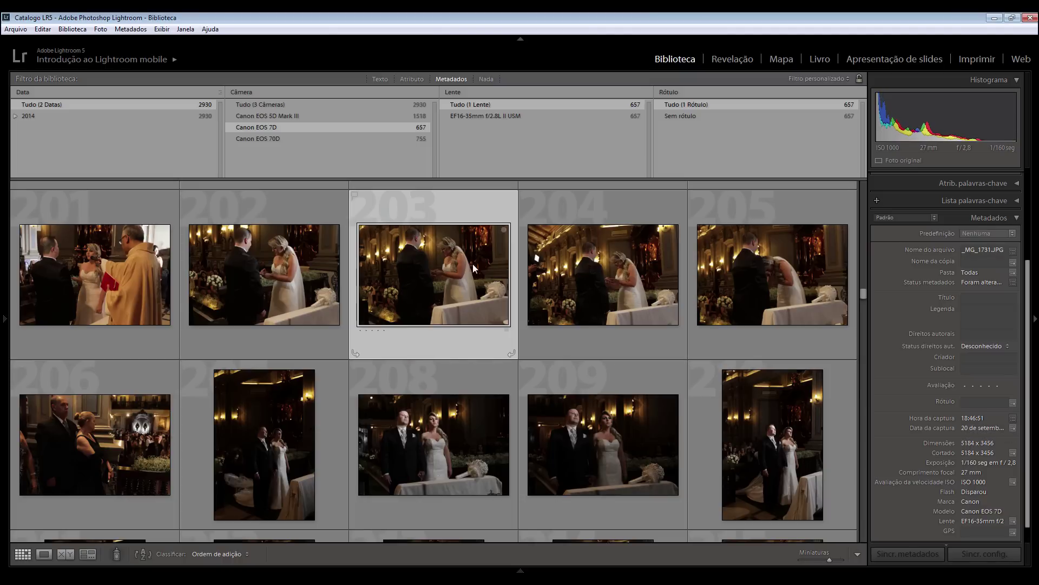
left_click(269, 265)
left_click(87, 260)
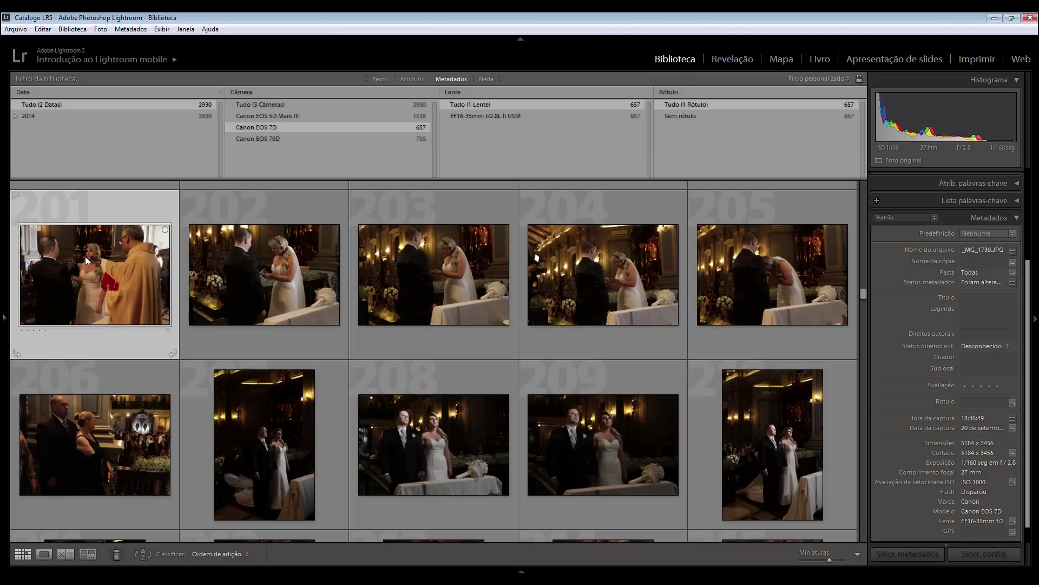
left_click(94, 444)
left_click(433, 444)
left_click(603, 444)
left_click(771, 451)
key("Up")
key("Down")
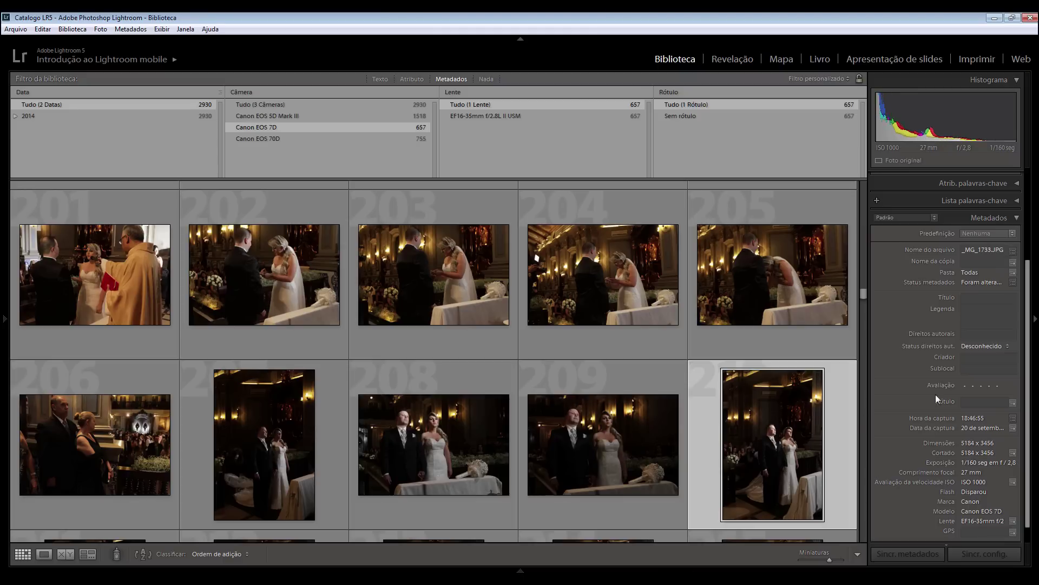
left_click(274, 140)
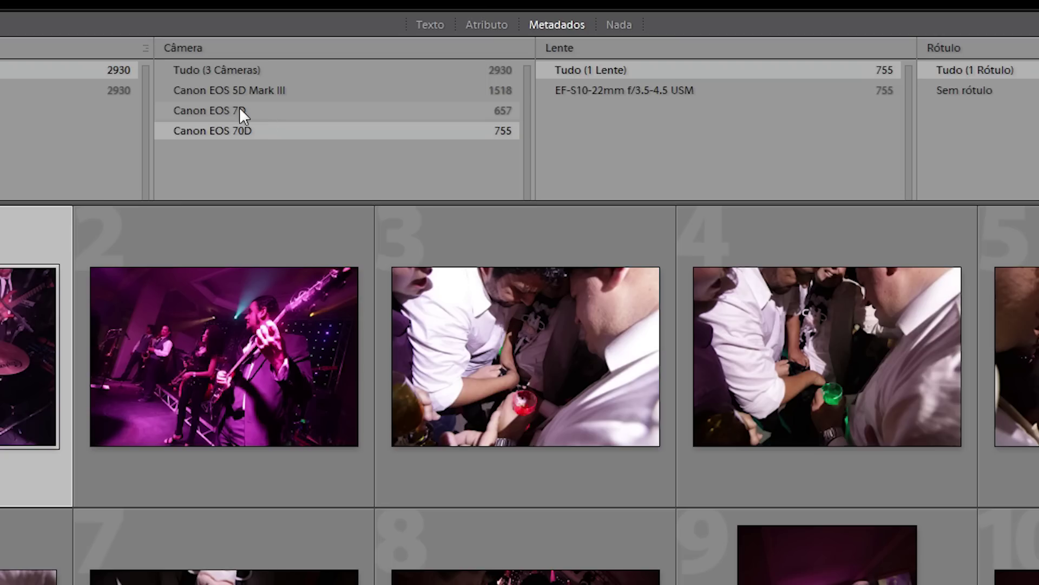
Filter to Canon EOS 7D photos and view the bride's entrance photo 82 full-size
left_click(228, 110)
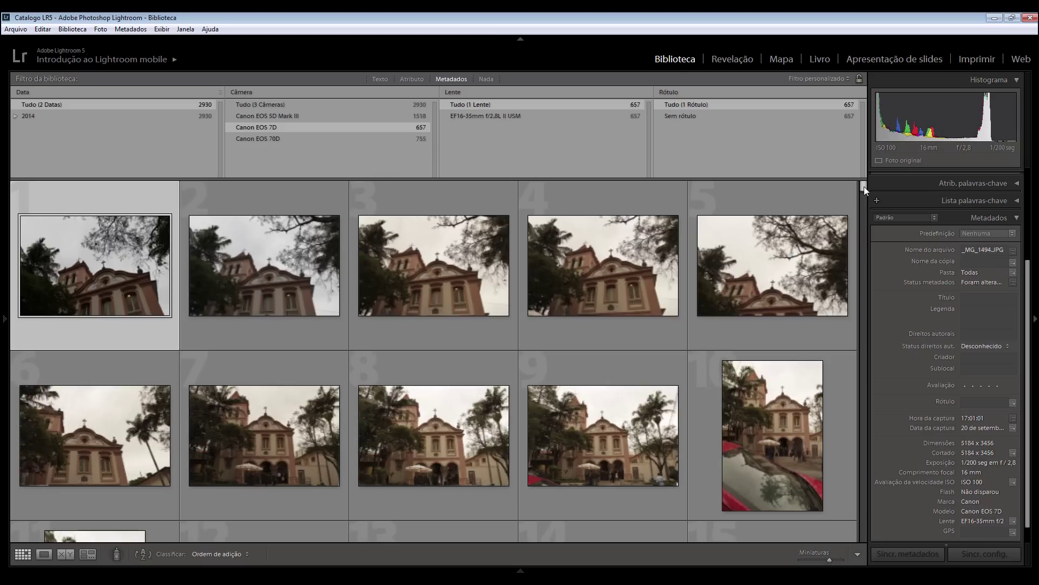
left_click_drag(864, 186, 859, 227)
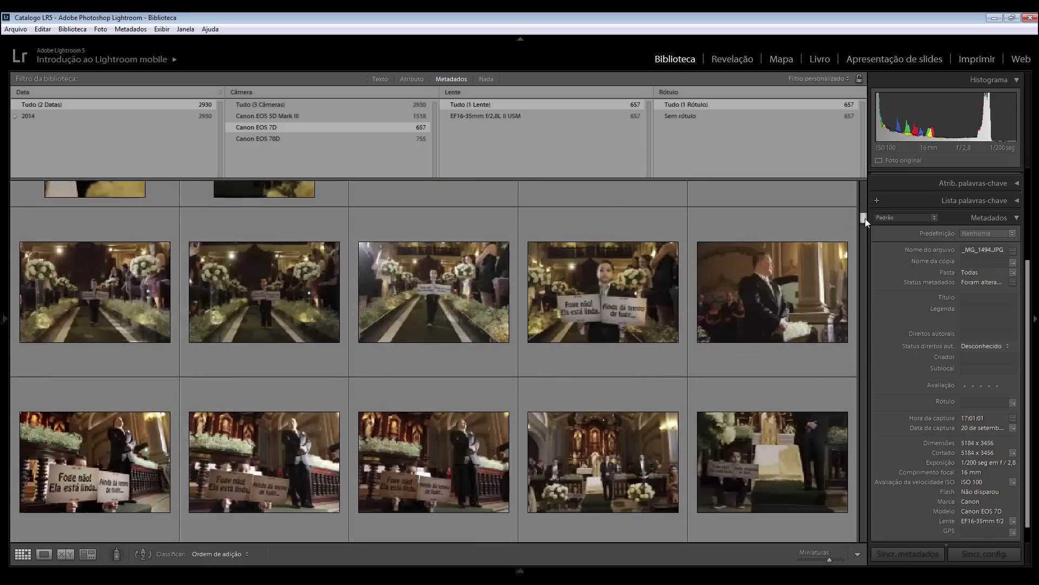
left_click(281, 320)
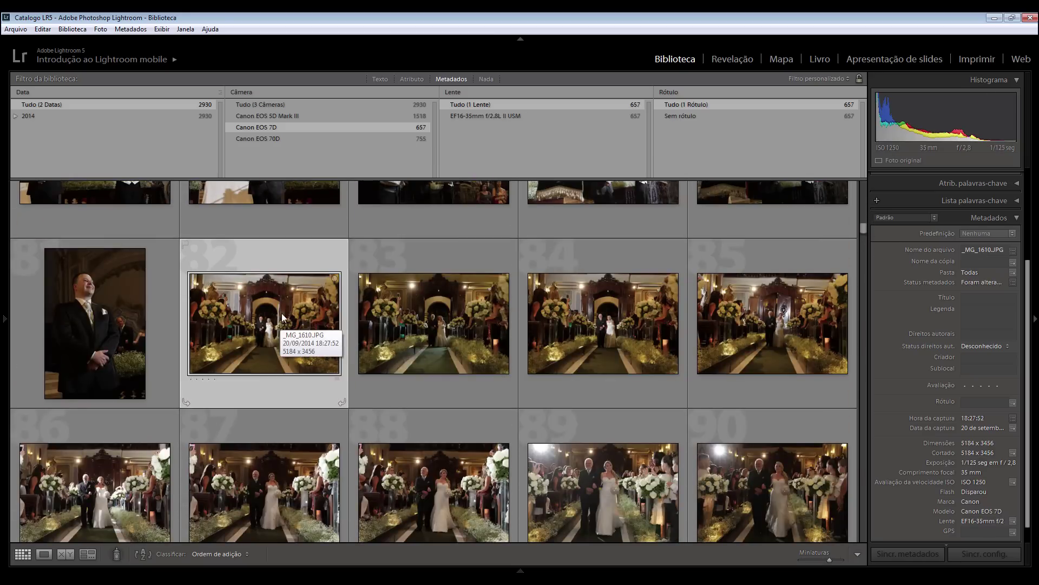
double_click(282, 313)
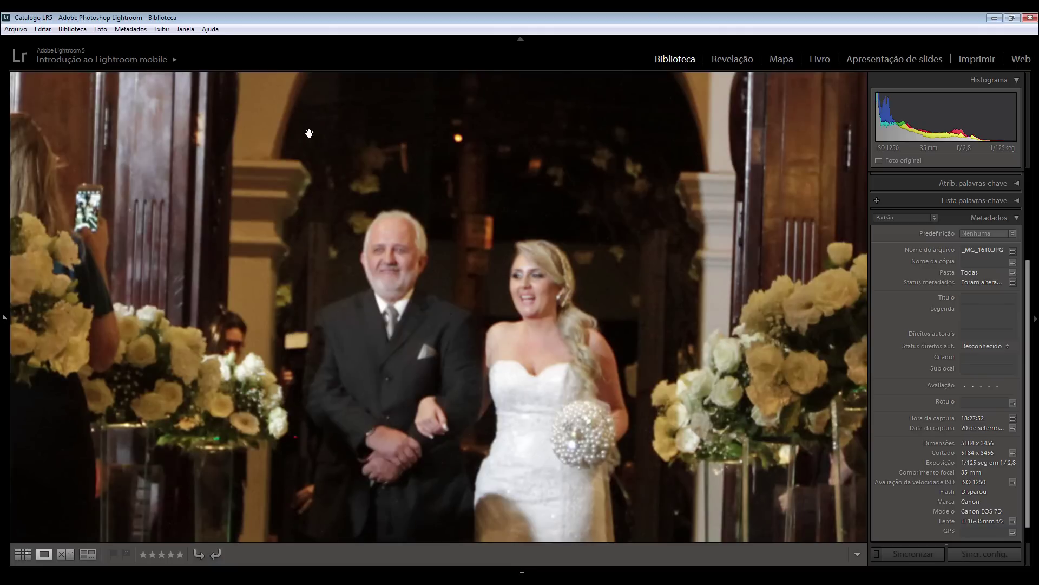
left_click_drag(469, 411, 352, 297)
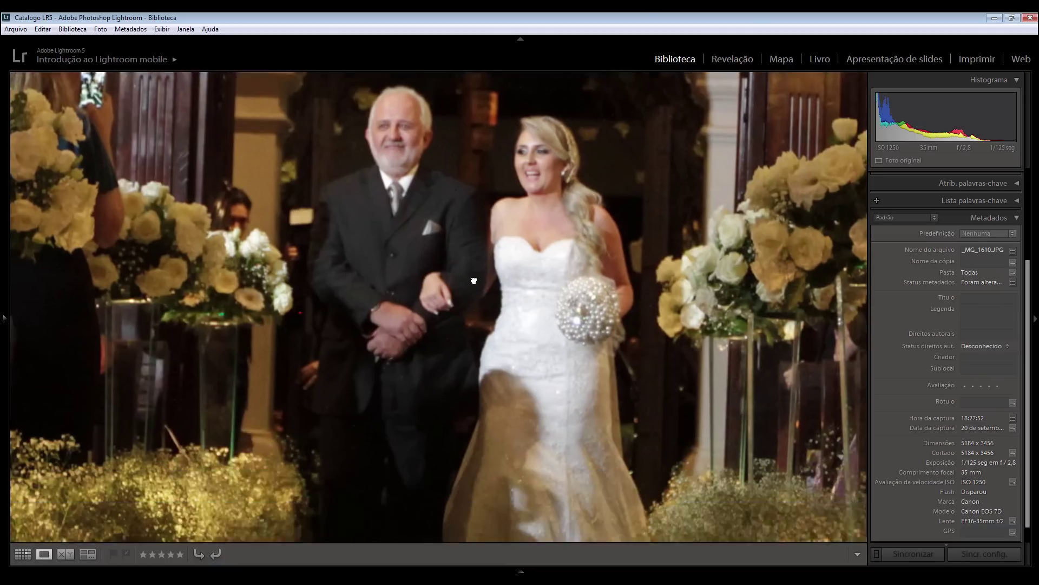
left_click(449, 305)
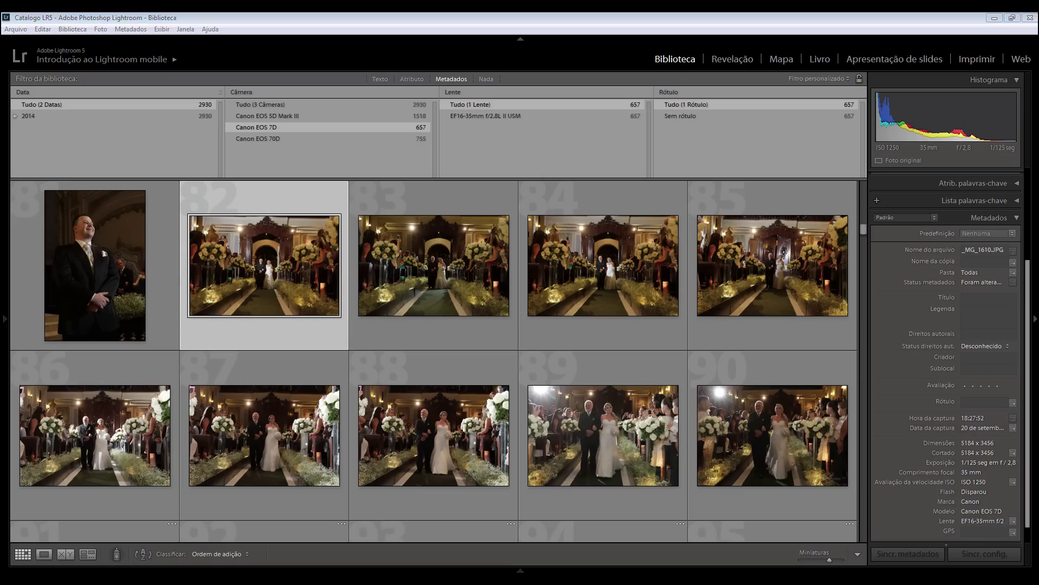
Note the capture time 18-27-52 in the photo notes, then filter to Canon EOS 70D
key("alt+Tab")
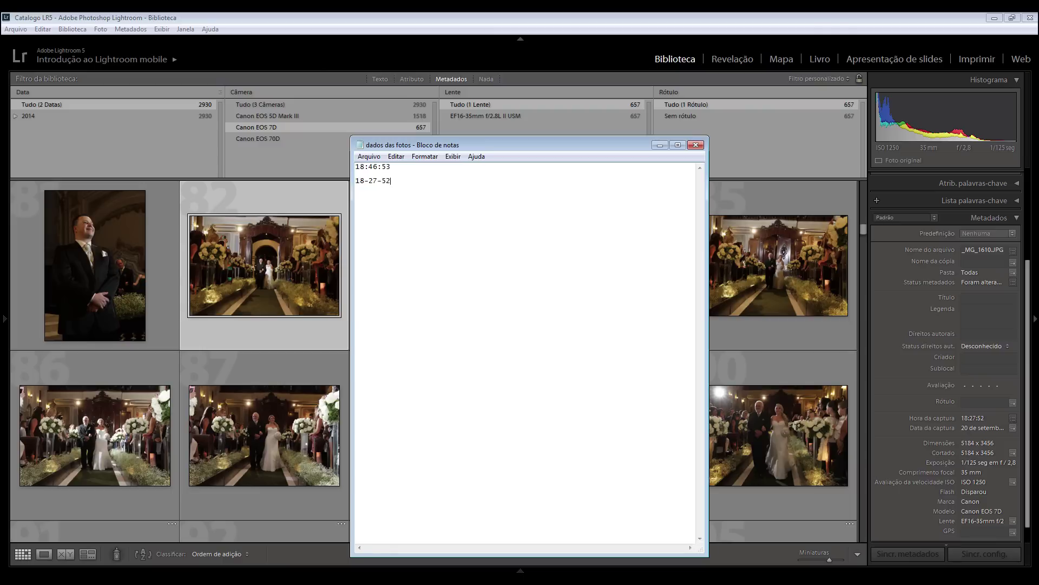
left_click(659, 146)
left_click(269, 138)
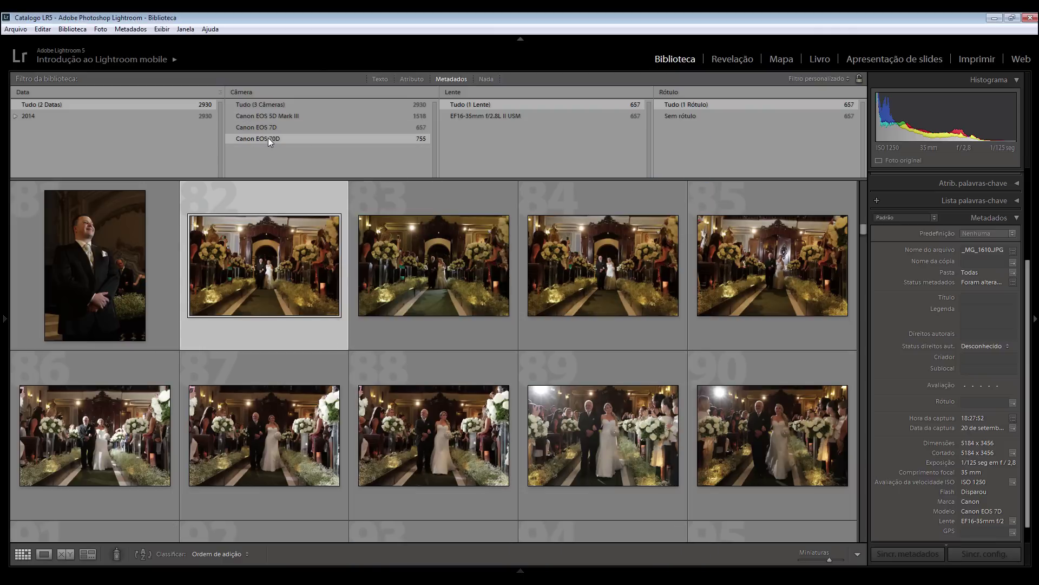
Browse down through the Canon EOS 70D photos, checking photo 19's details along the way
scroll(677, 313, "down", 5)
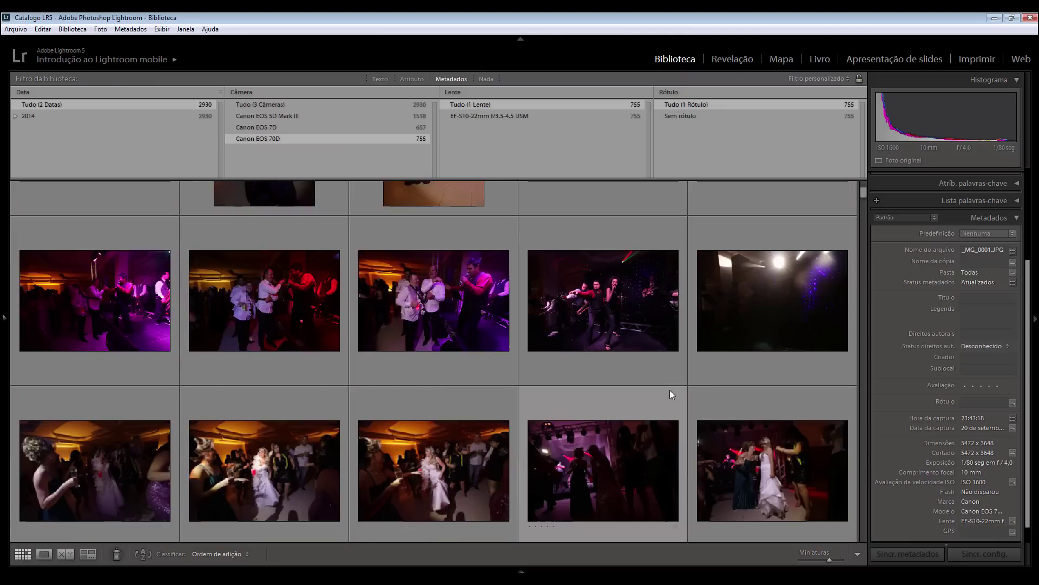
mouse_move(602, 301)
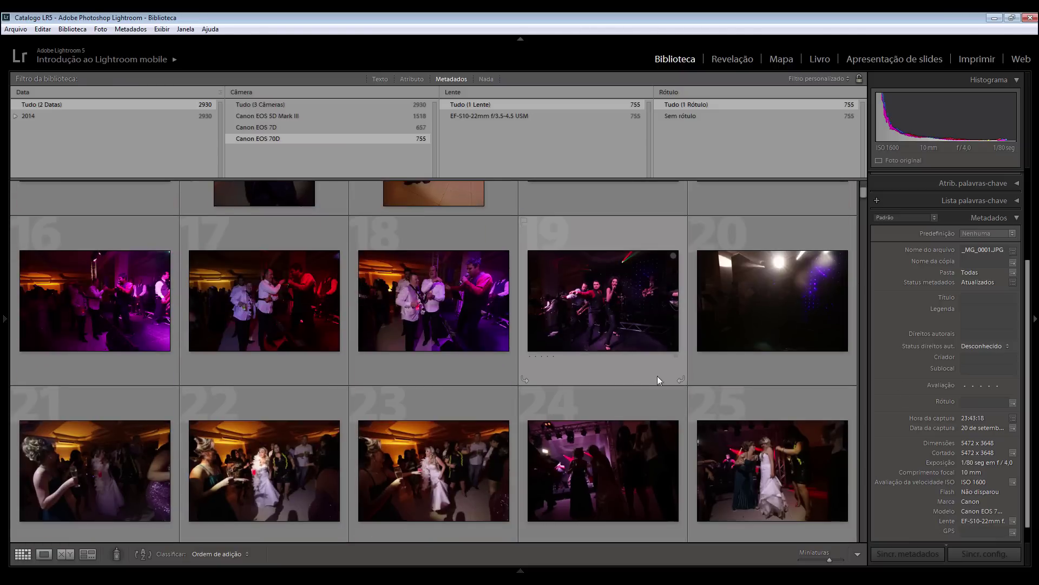
left_click(563, 301)
scroll(597, 361, "down", 5)
scroll(605, 403, "down", 5)
scroll(604, 404, "down", 5)
scroll(603, 406, "down", 5)
scroll(603, 406, "down", 5)
scroll(602, 405, "down", 5)
scroll(603, 406, "down", 5)
scroll(606, 407, "down", 5)
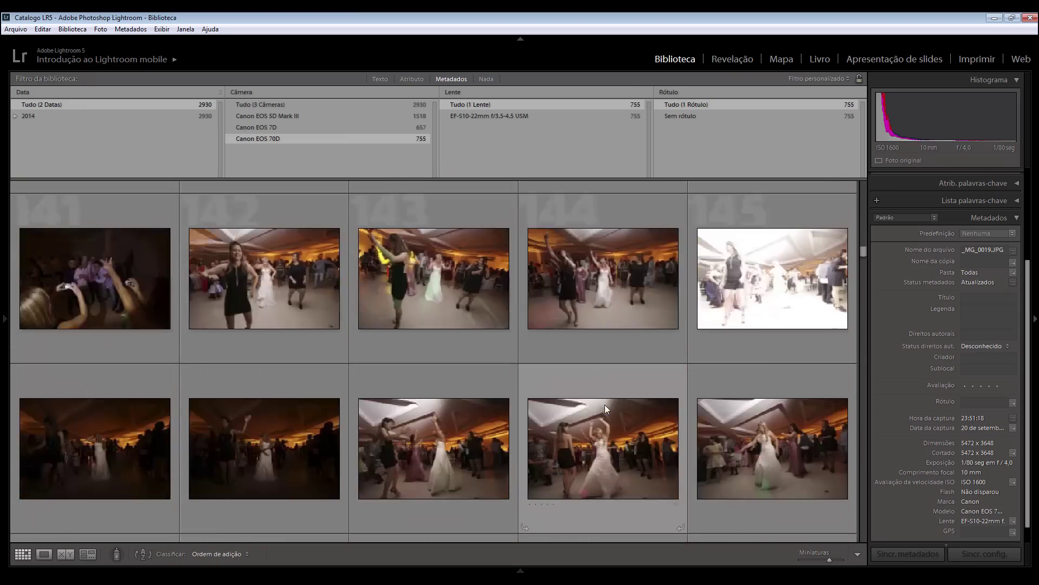
scroll(606, 405, "down", 5)
scroll(605, 405, "down", 5)
scroll(606, 405, "down", 5)
scroll(605, 405, "down", 5)
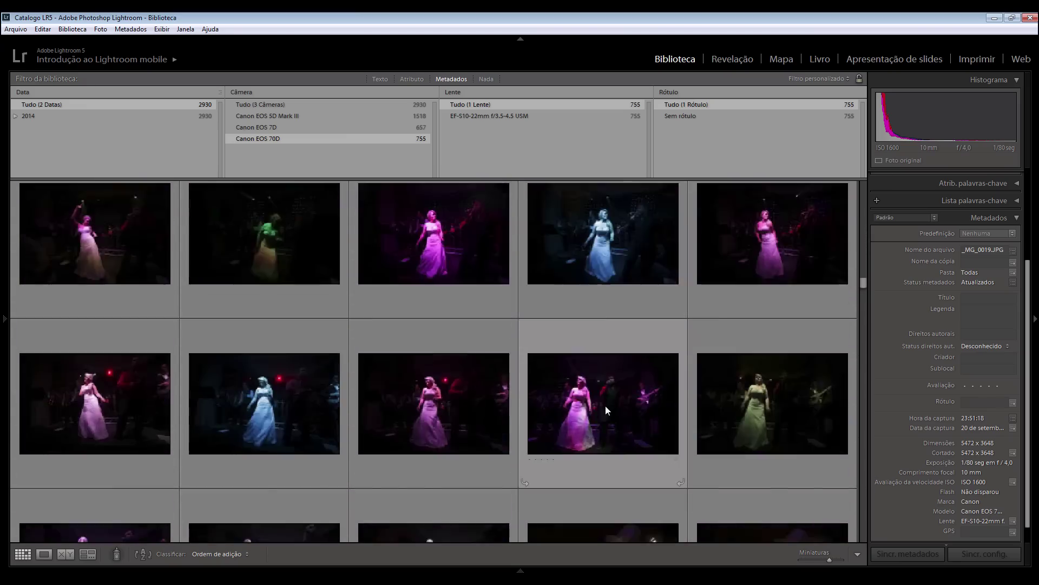
Open the 70D photo of the bride at the doorway in Loupe, fitted to the view
scroll(606, 405, "down", 5)
scroll(609, 403, "down", 5)
scroll(610, 405, "down", 5)
double_click(434, 330)
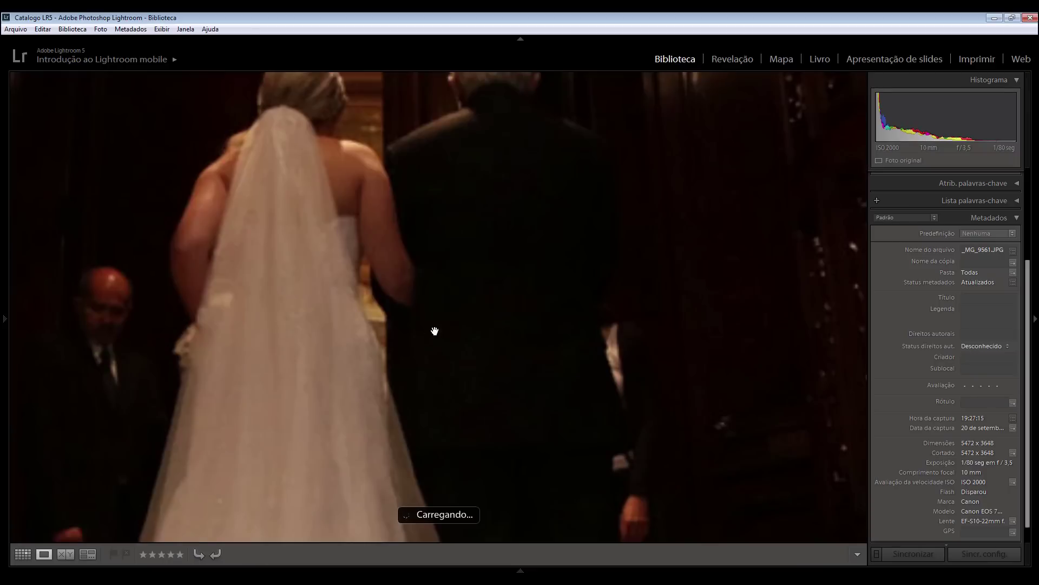
left_click(448, 330)
Step through the neighbouring shots and settle on _MG_9567.JPG, captured 19:27:25
key("Right")
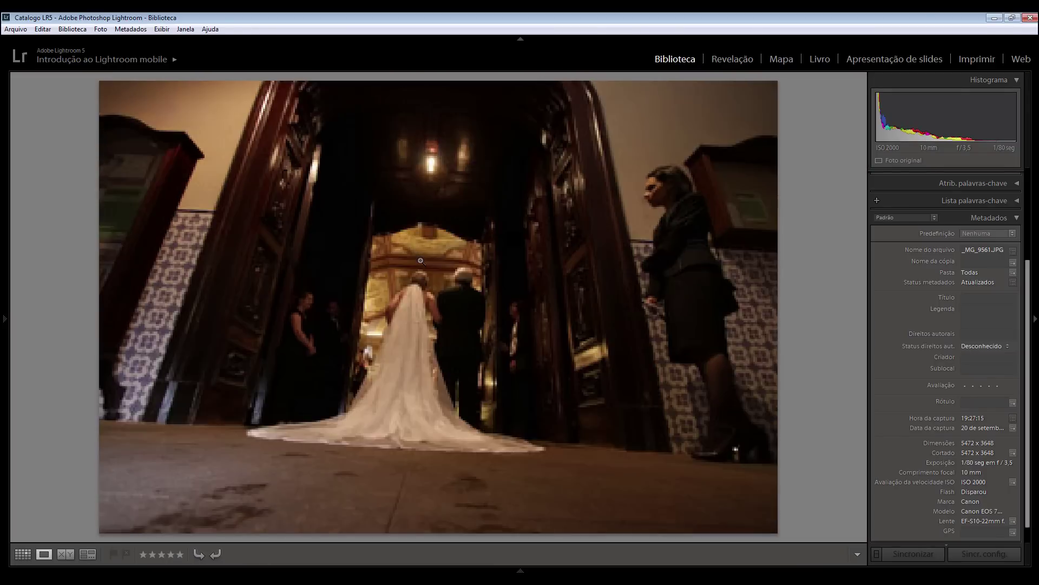
key("Right")
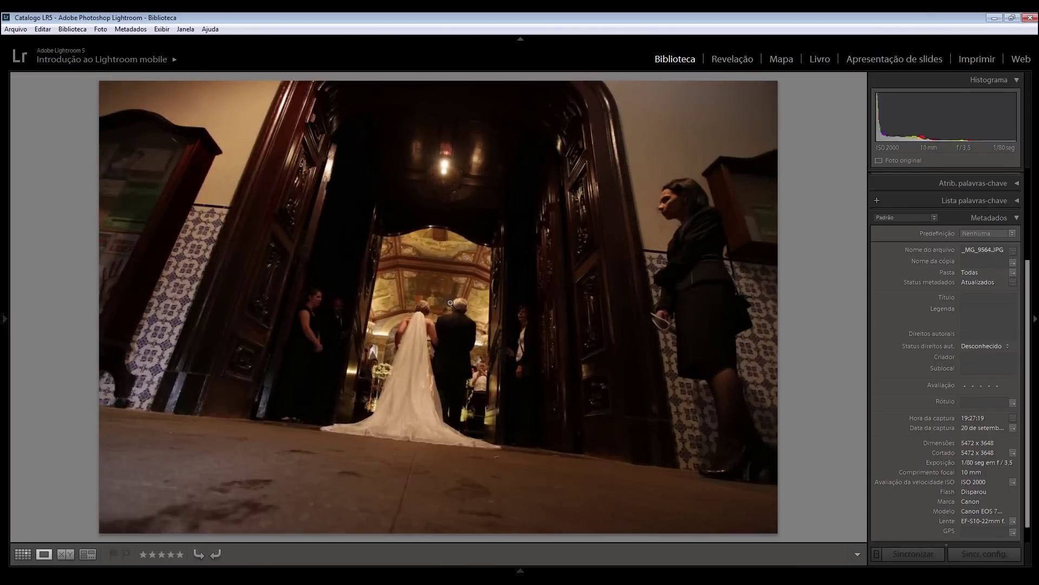
key("Right")
key("Right")
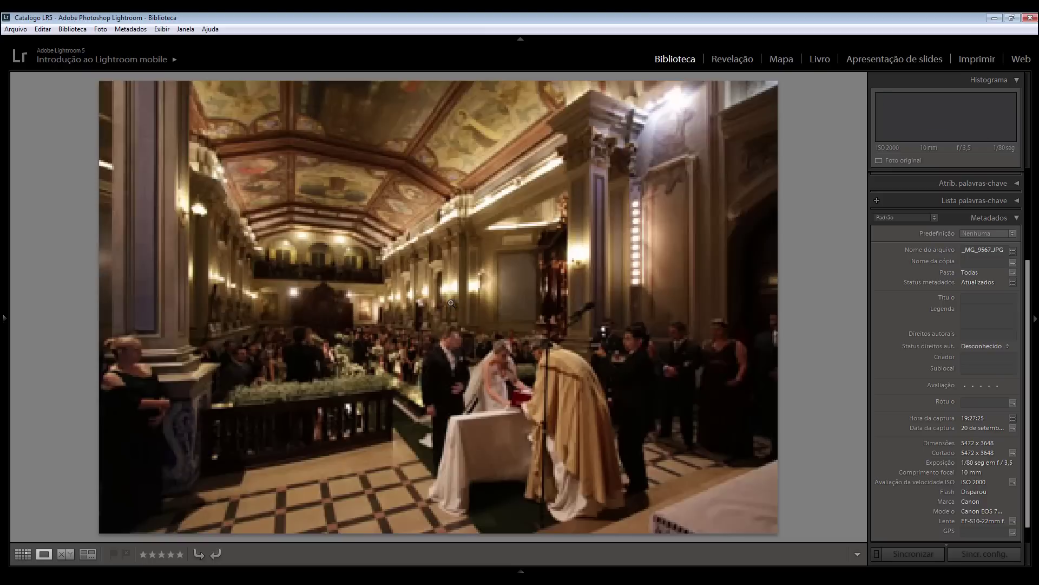
key("Right")
key("Left")
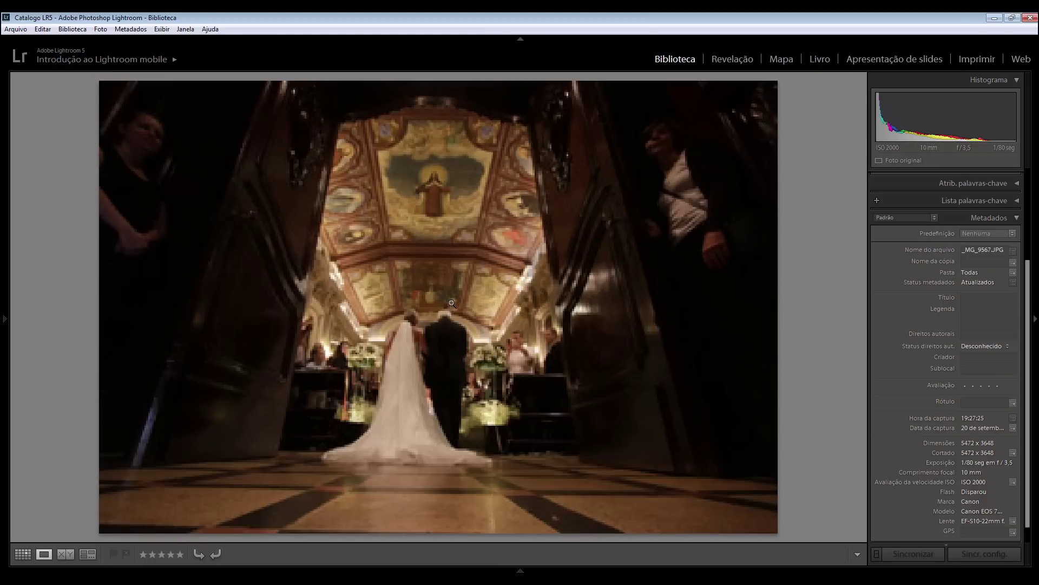
key("Right")
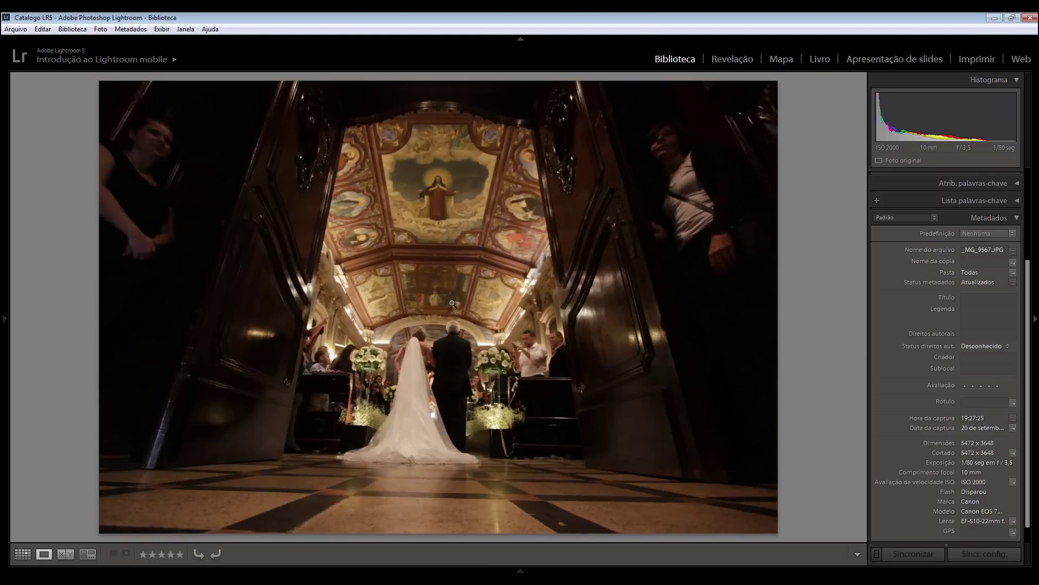
key("Left")
key("Right")
key("alt+Tab")
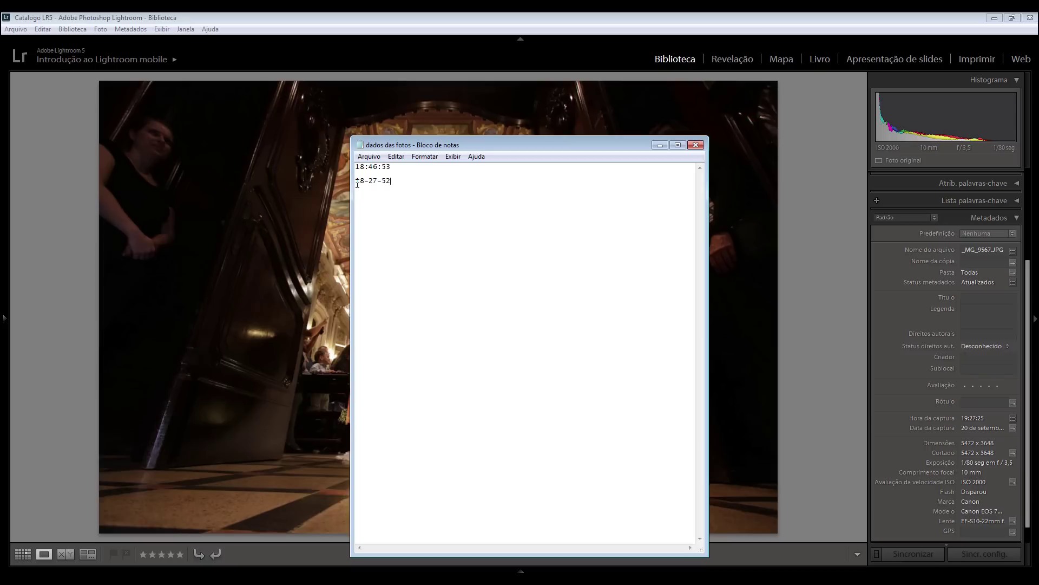
left_click_drag(356, 181, 370, 182)
left_click(457, 18)
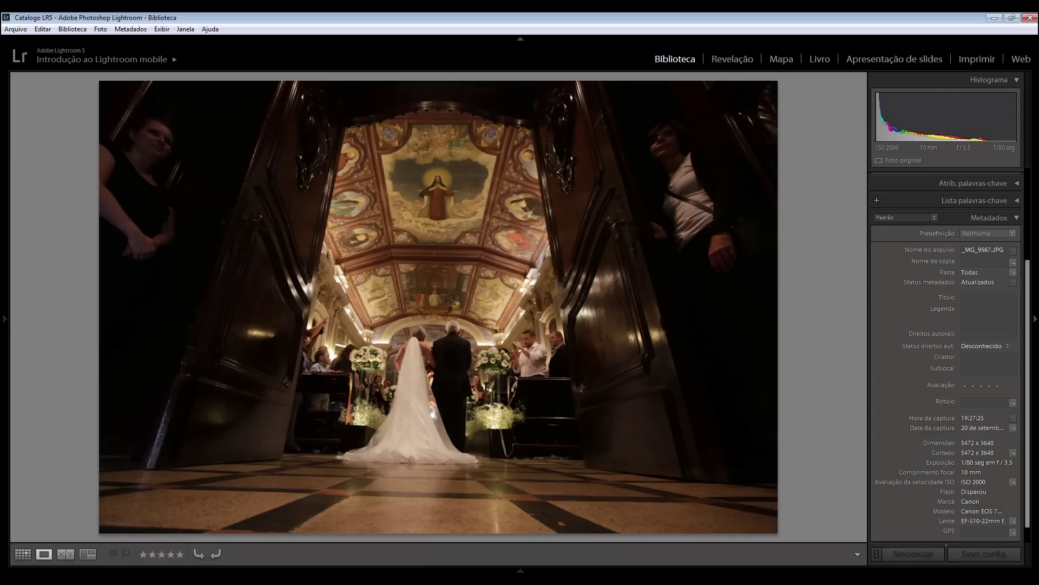
key("alt+Tab")
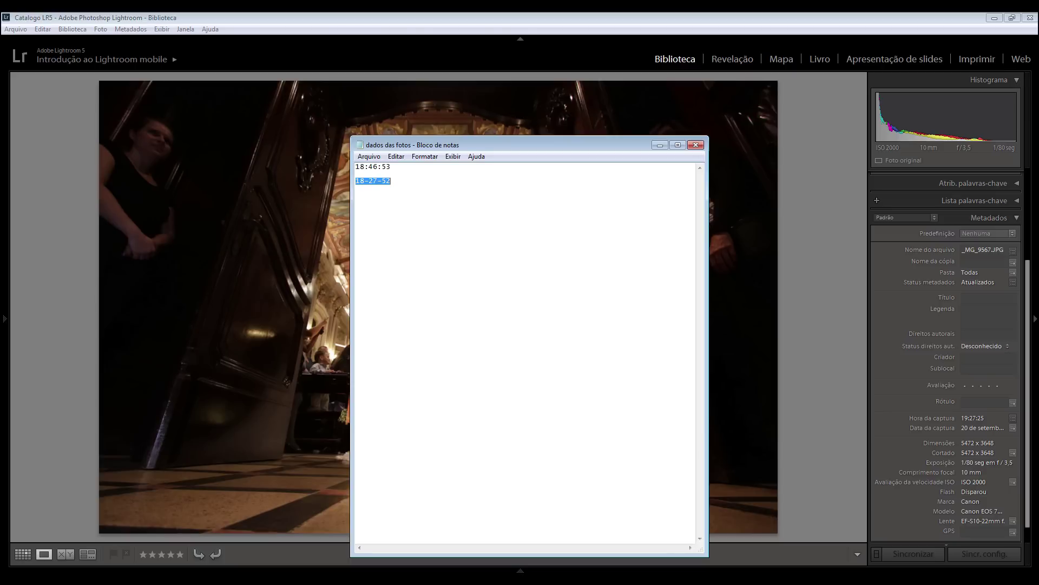
key("alt+Tab")
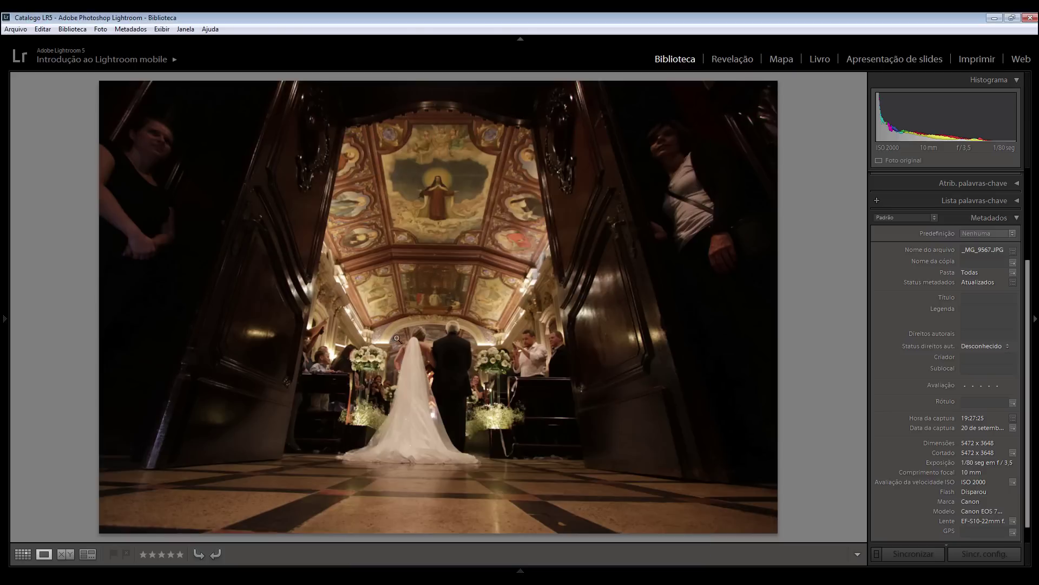
double_click(398, 334)
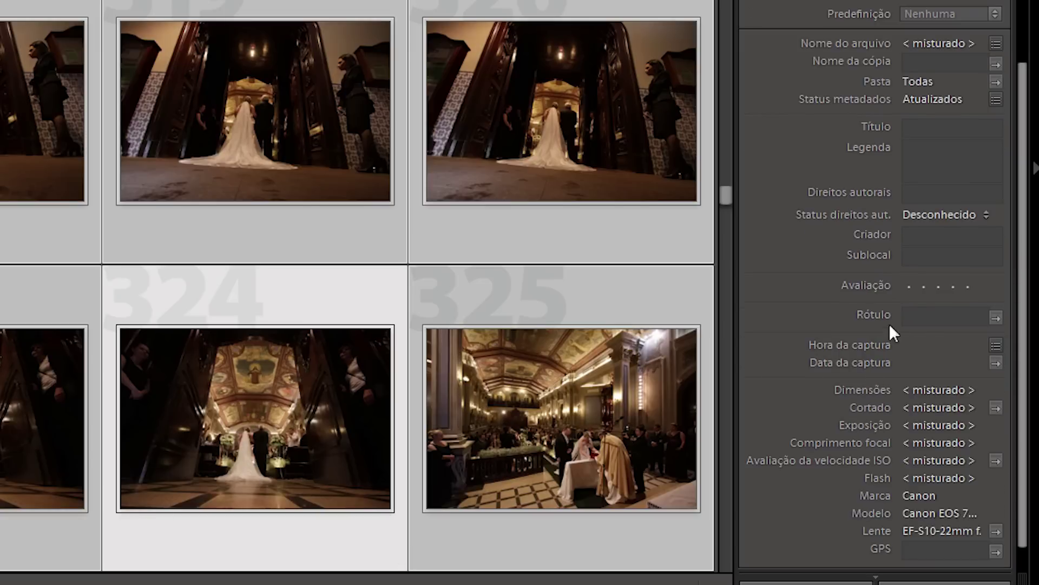
Shift all 70D capture times from hour 19 to 18, then show all three cameras
left_click(996, 347)
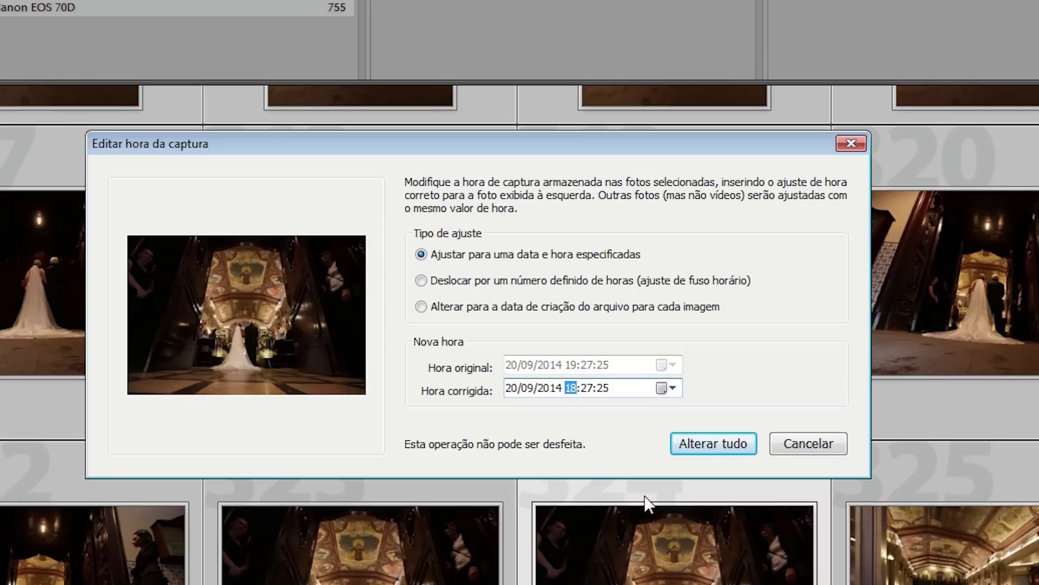
left_click(565, 344)
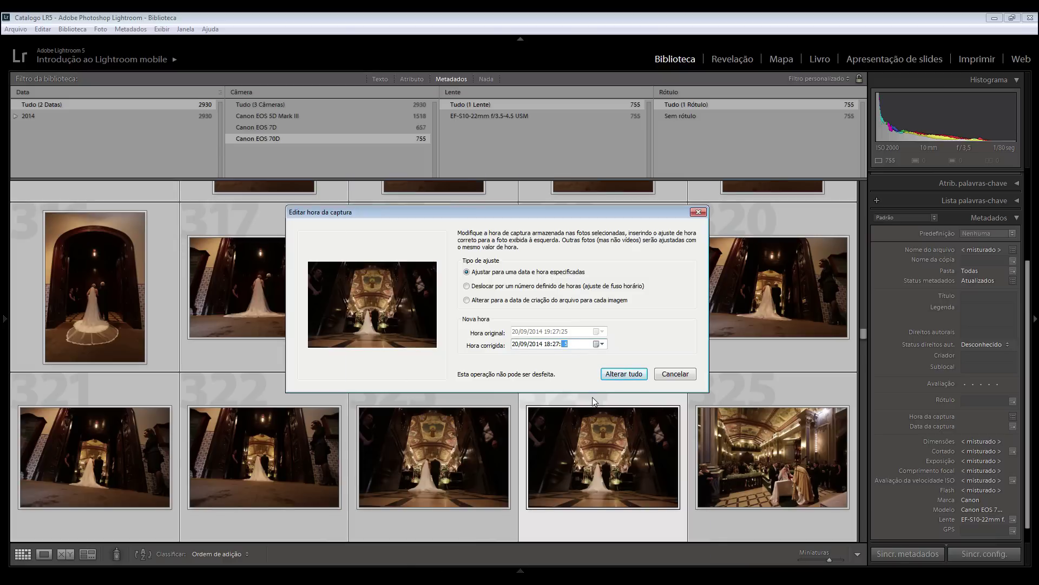
type("00")
left_click(614, 376)
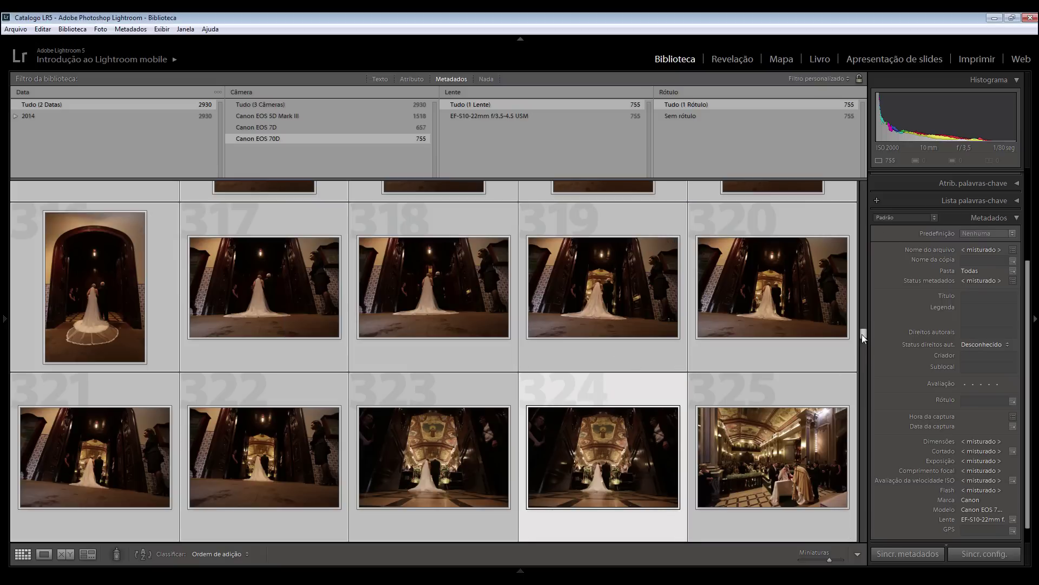
key("Home")
left_click(267, 105)
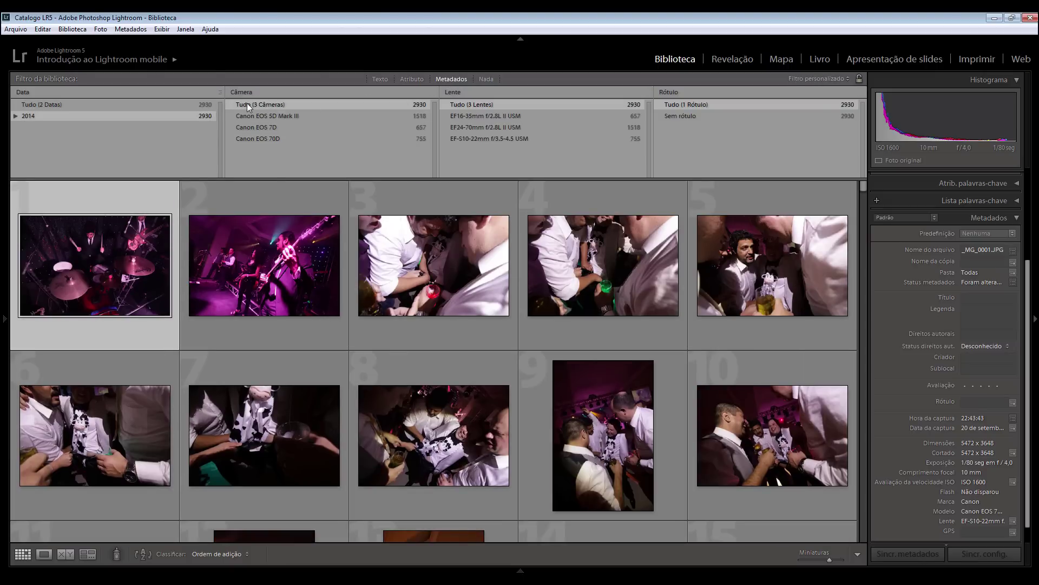
Clear the library filters and sort all 2,930 photos by Capture Time
left_click(453, 79)
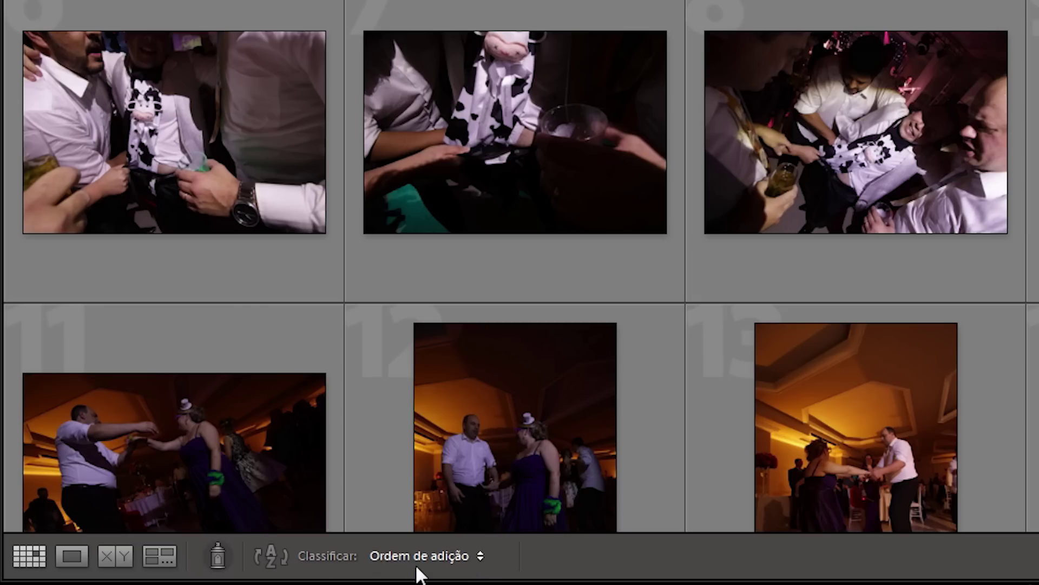
left_click(470, 556)
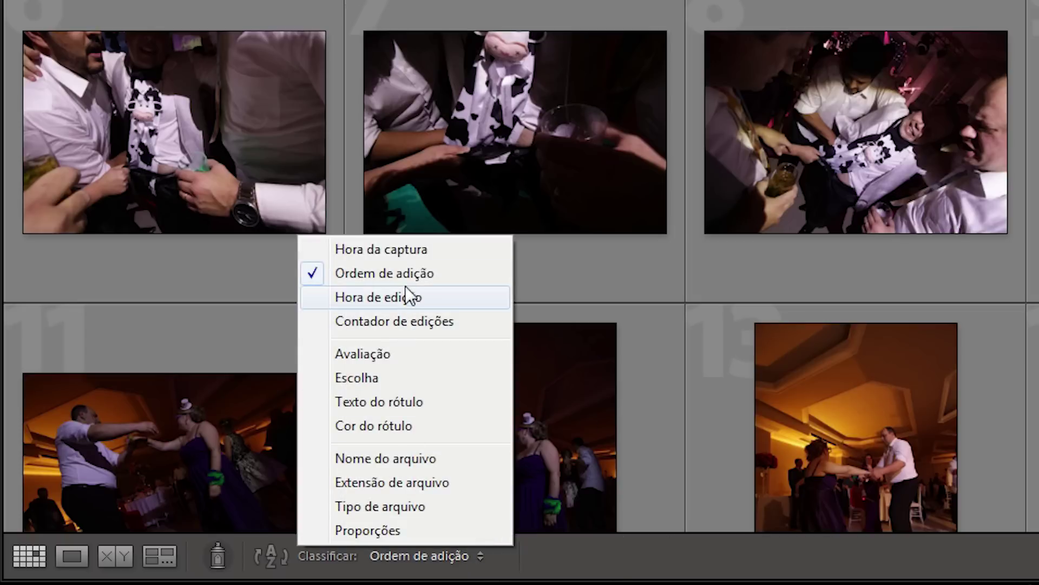
left_click(409, 251)
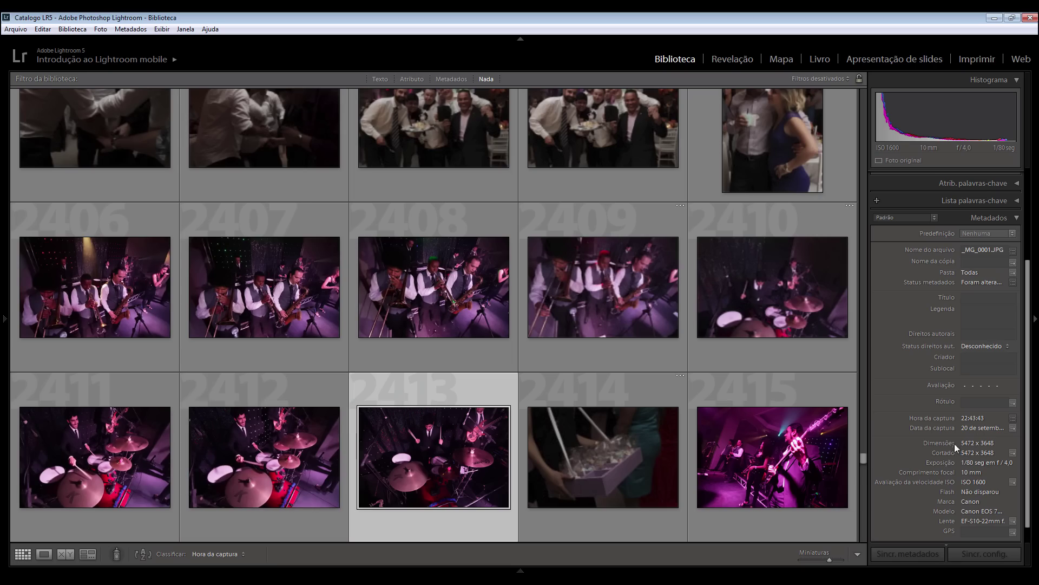
mouse_move(863, 456)
left_mouse_down()
mouse_move(868, 541)
mouse_move(860, 157)
mouse_move(870, 80)
left_mouse_up()
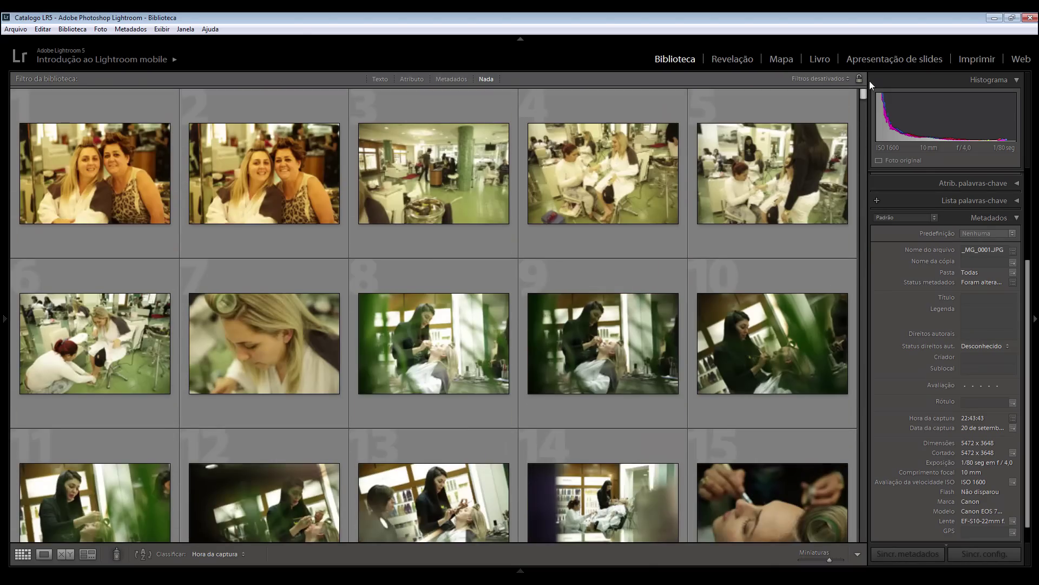
scroll(583, 337, "down", 5)
scroll(517, 347, "down", 2)
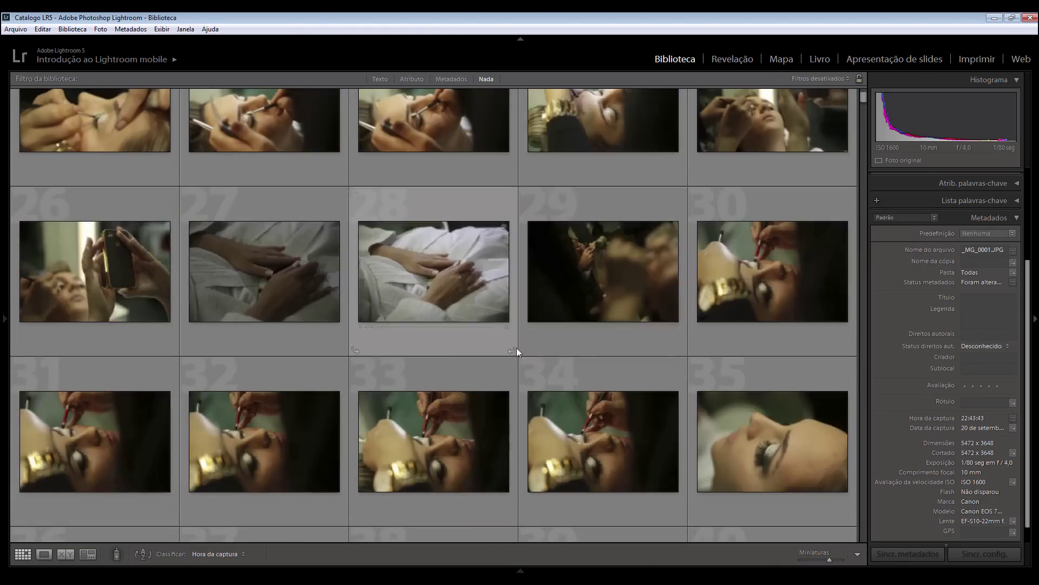
scroll(615, 383, "down", 5)
scroll(615, 383, "down", 5)
scroll(625, 393, "down", 5)
scroll(686, 405, "down", 5)
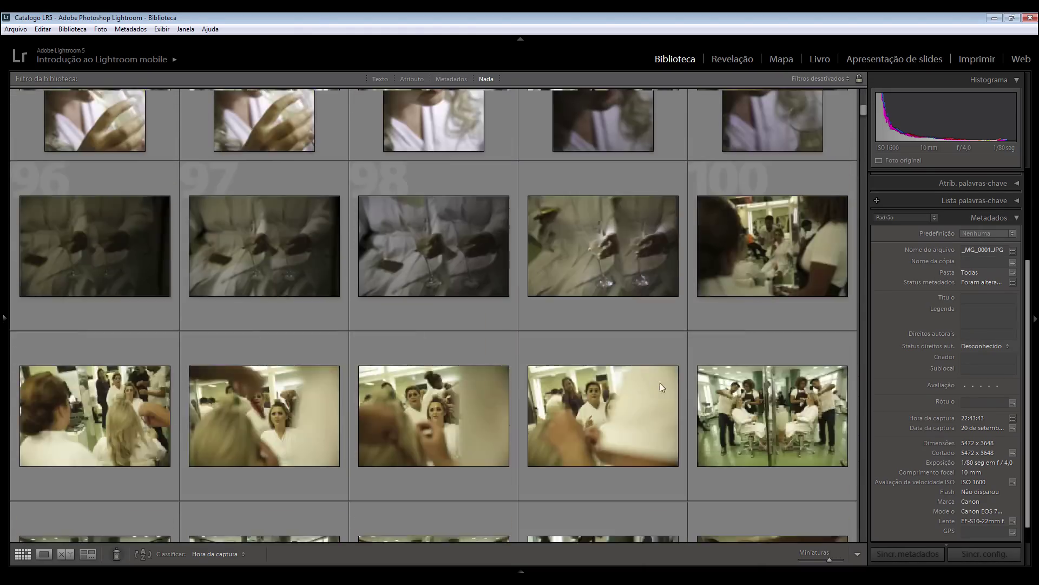
scroll(660, 383, "down", 5)
scroll(704, 438, "down", 5)
scroll(713, 440, "down", 5)
scroll(713, 441, "down", 5)
scroll(712, 441, "down", 5)
scroll(712, 438, "down", 5)
scroll(712, 437, "down", 5)
scroll(710, 436, "down", 5)
scroll(709, 434, "down", 5)
scroll(711, 436, "down", 5)
scroll(710, 437, "down", 5)
scroll(709, 437, "down", 5)
scroll(709, 438, "down", 5)
scroll(708, 437, "down", 5)
scroll(707, 437, "down", 5)
scroll(708, 438, "down", 5)
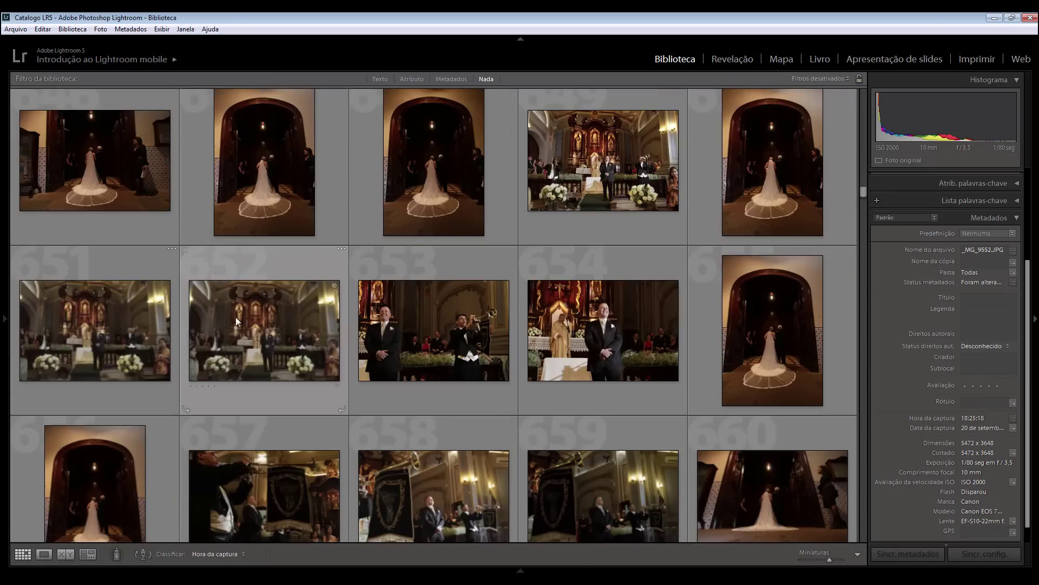
scroll(700, 369, "down", 5)
scroll(700, 370, "down", 5)
scroll(696, 369, "down", 5)
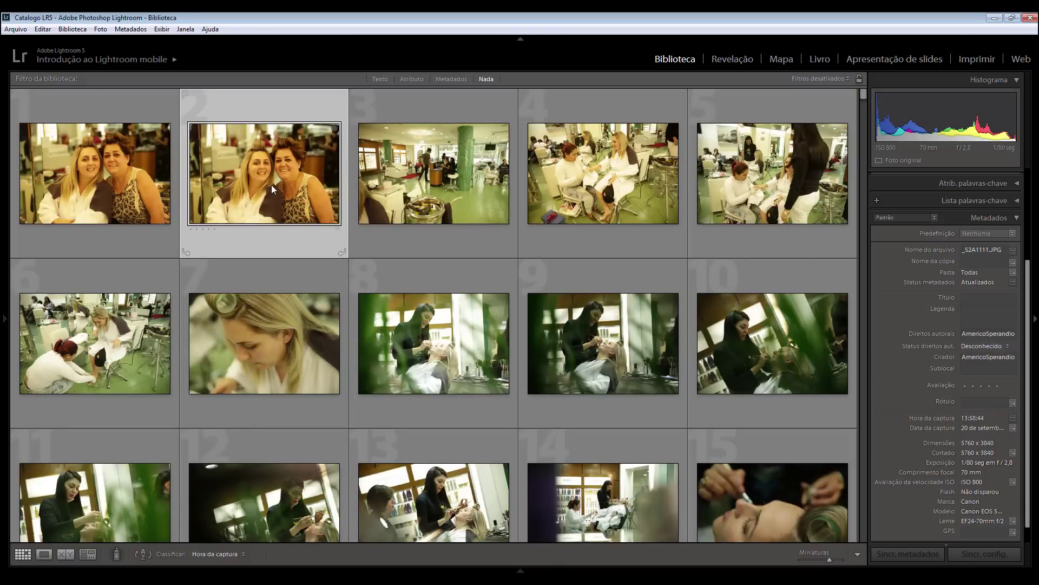
Select all photos for export and rename them with the custom name 'Vivian e Jean'
key("ctrl+a")
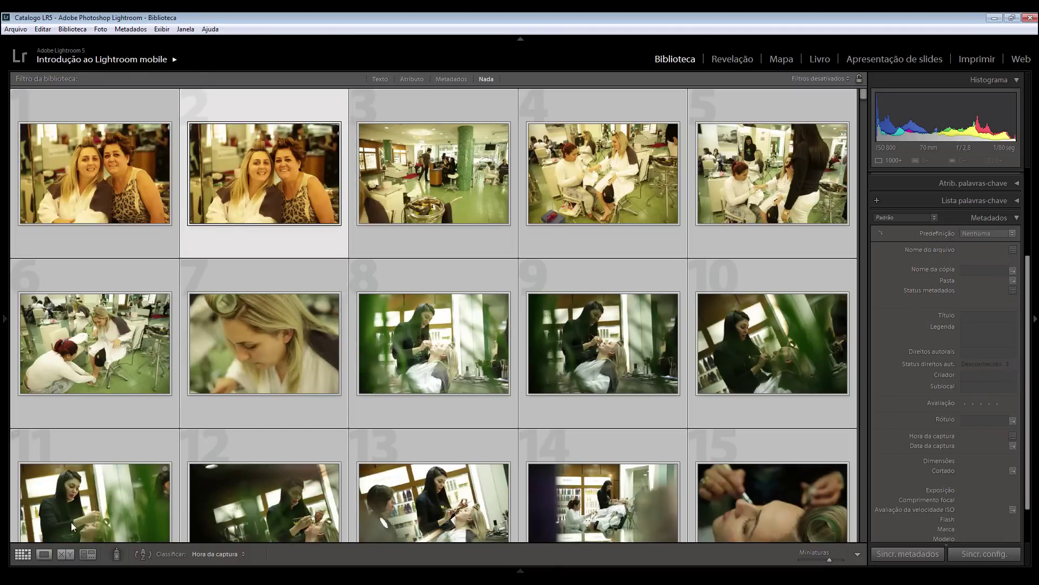
left_click(15, 29)
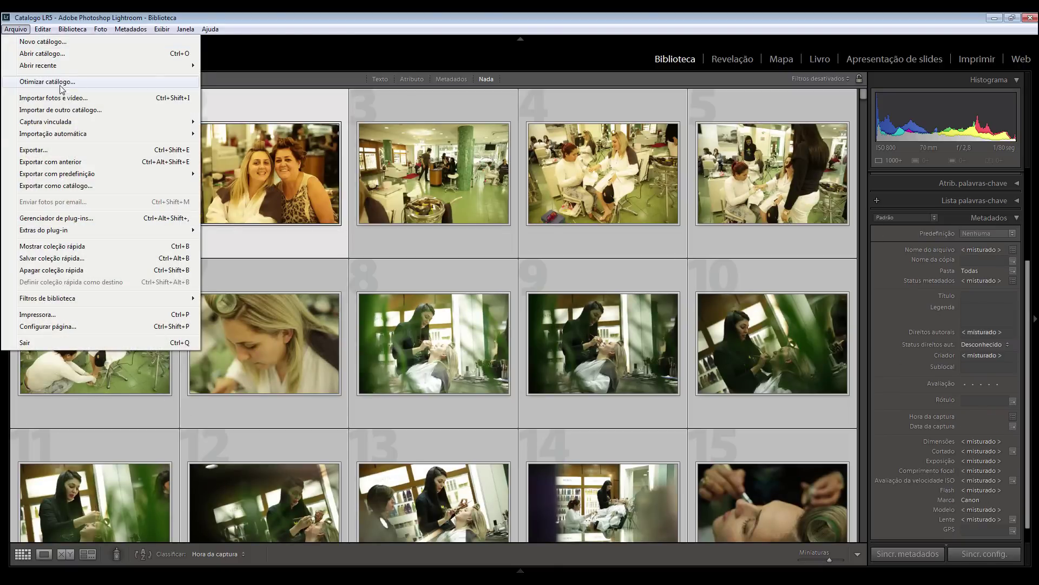
left_click(48, 149)
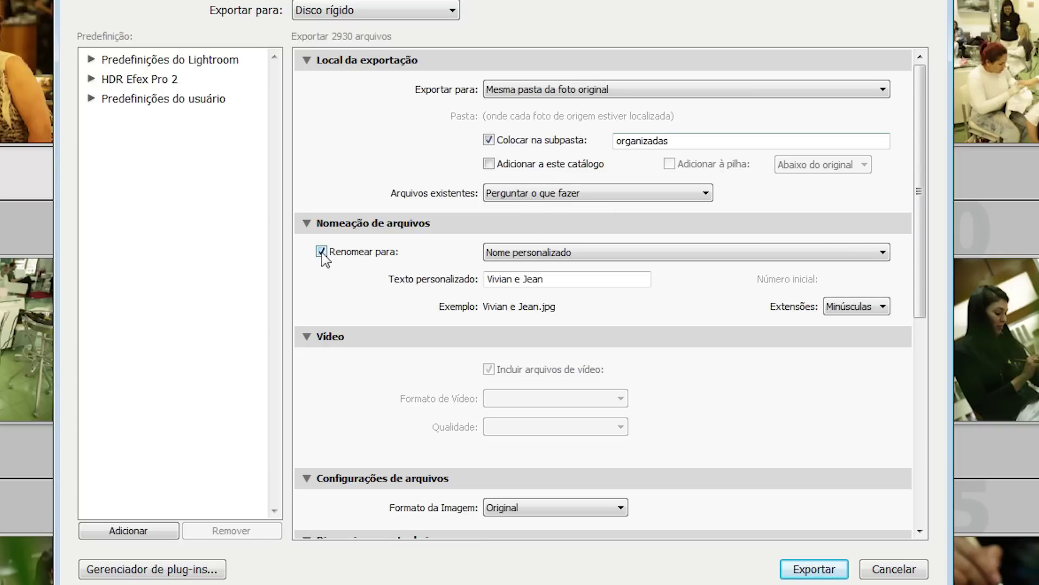
left_click(536, 254)
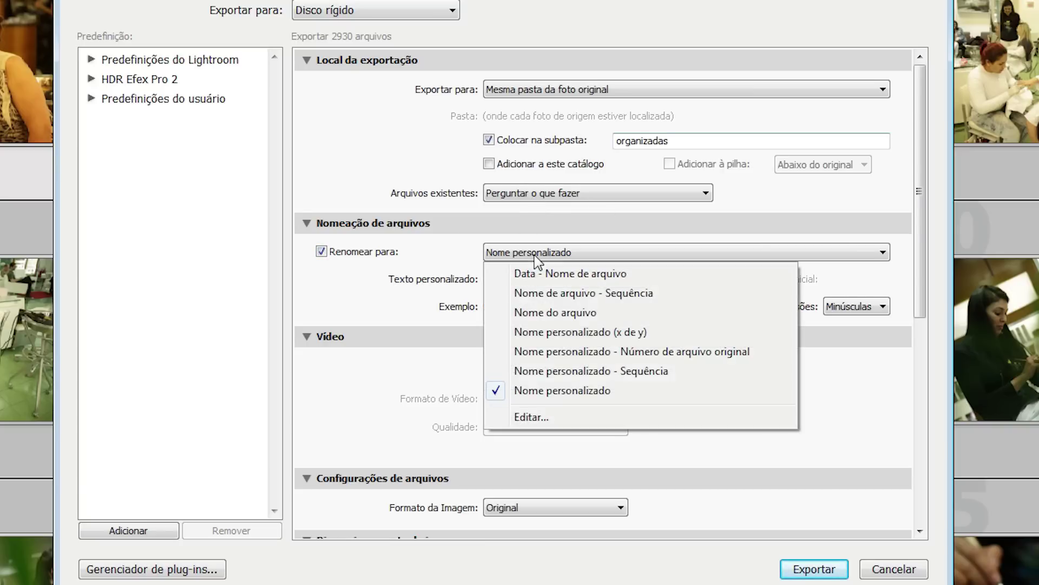
left_click(411, 317)
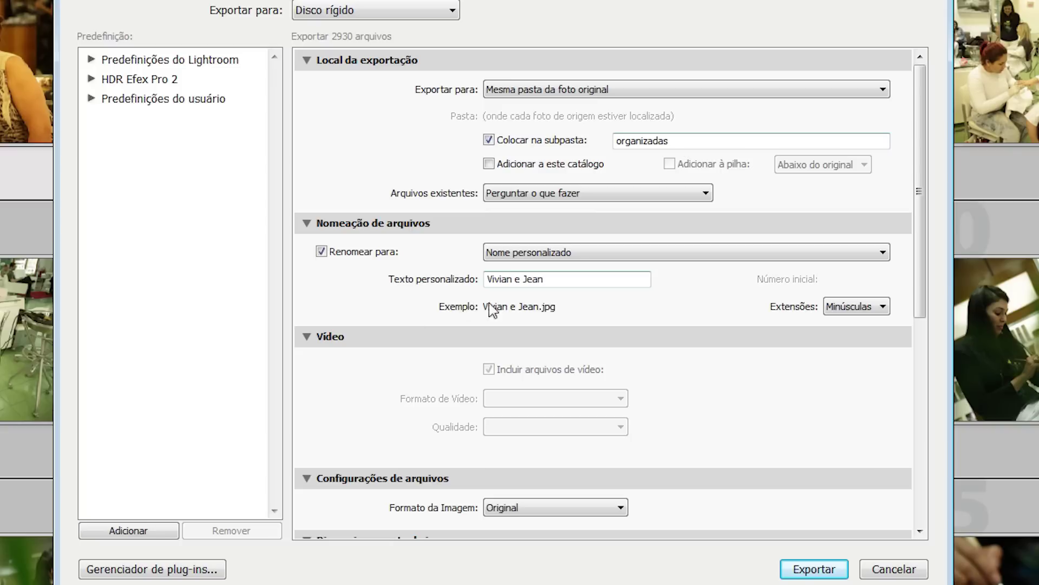
left_click(548, 281)
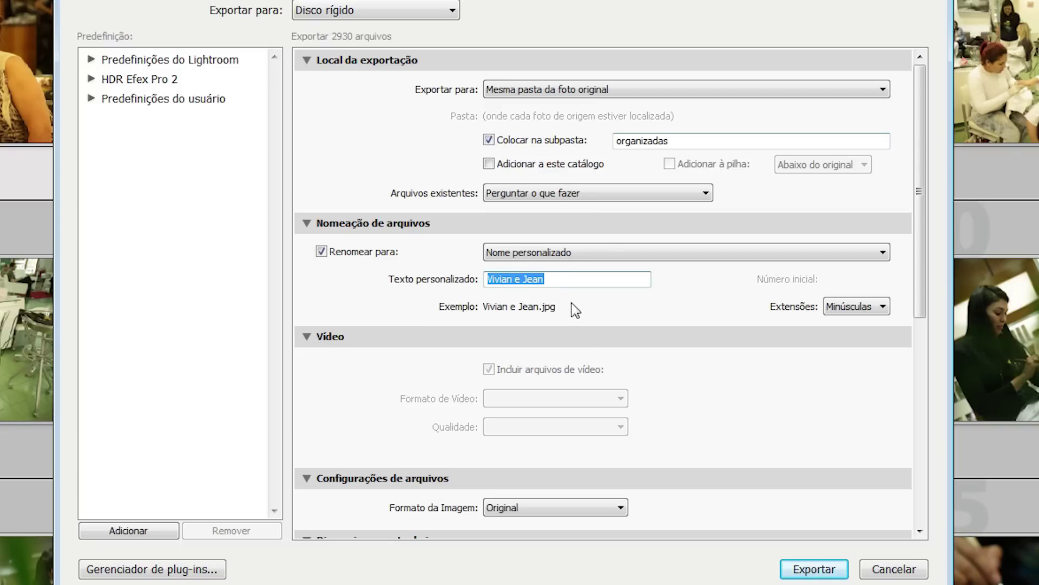
Set the export image format to Original, review the settings, and start the export
mouse_move(917, 225)
left_mouse_down()
mouse_move(922, 285)
mouse_move(912, 316)
left_mouse_up()
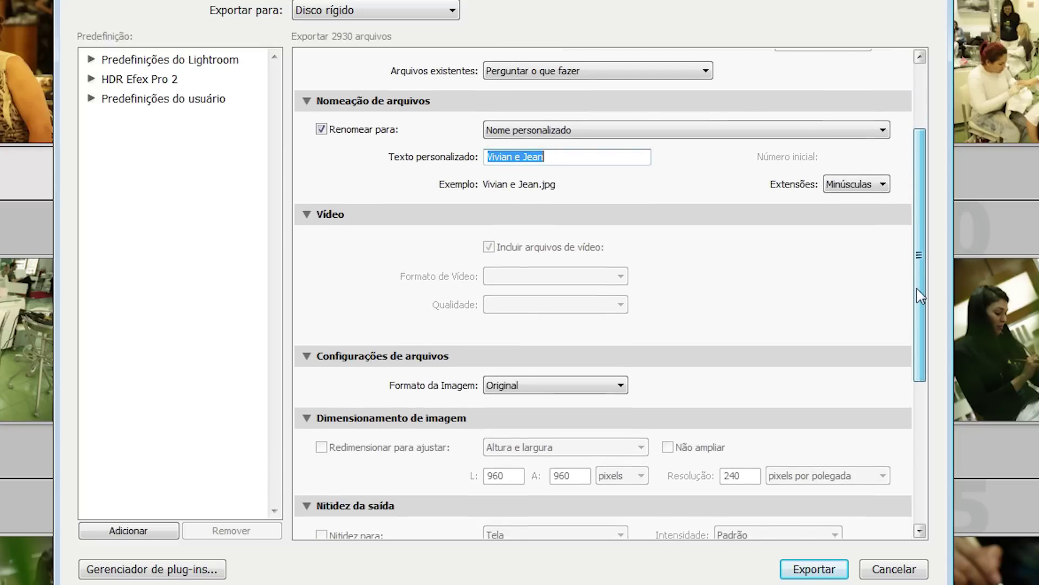
left_click(621, 344)
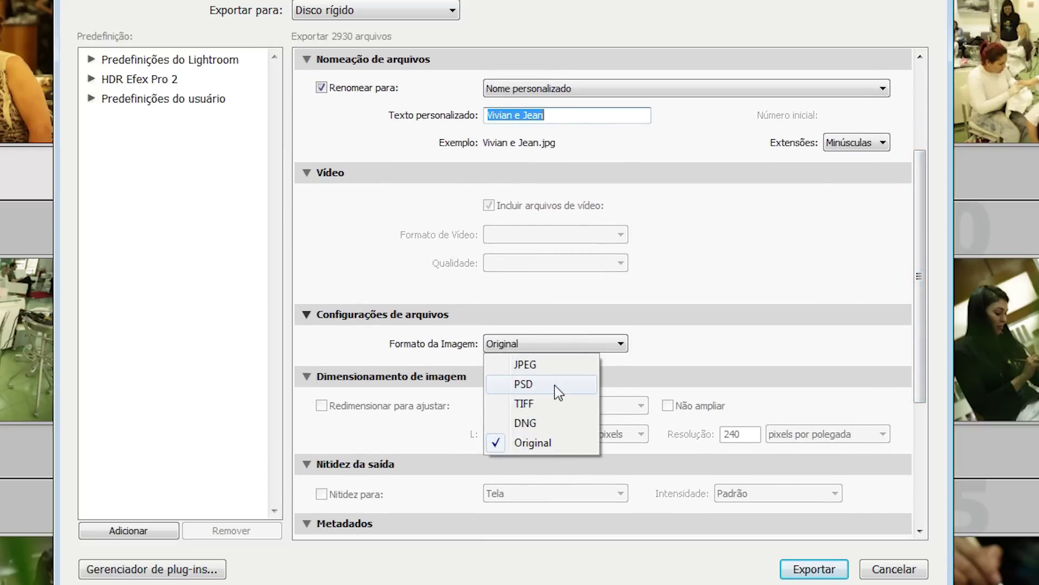
left_click(536, 364)
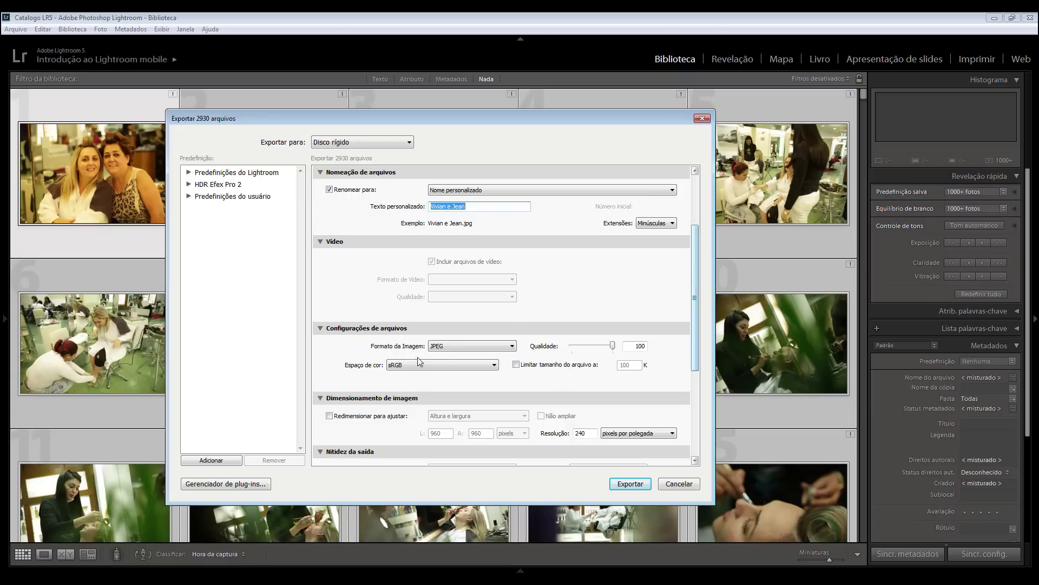
mouse_move(693, 328)
left_mouse_down()
mouse_move(704, 283)
mouse_move(702, 297)
left_mouse_up()
left_click(501, 401)
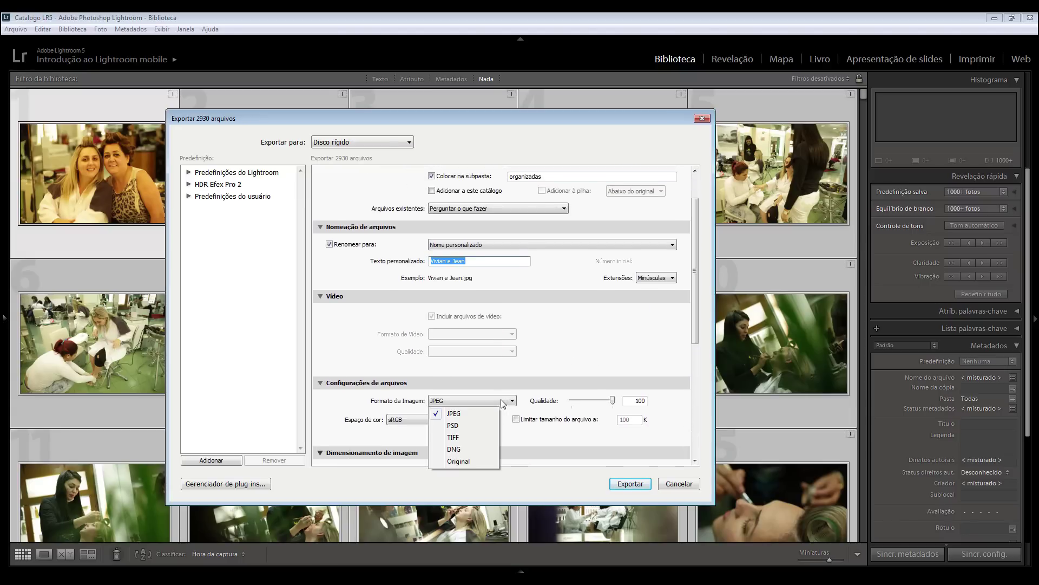
left_click(479, 460)
left_click_drag(694, 305, 701, 417)
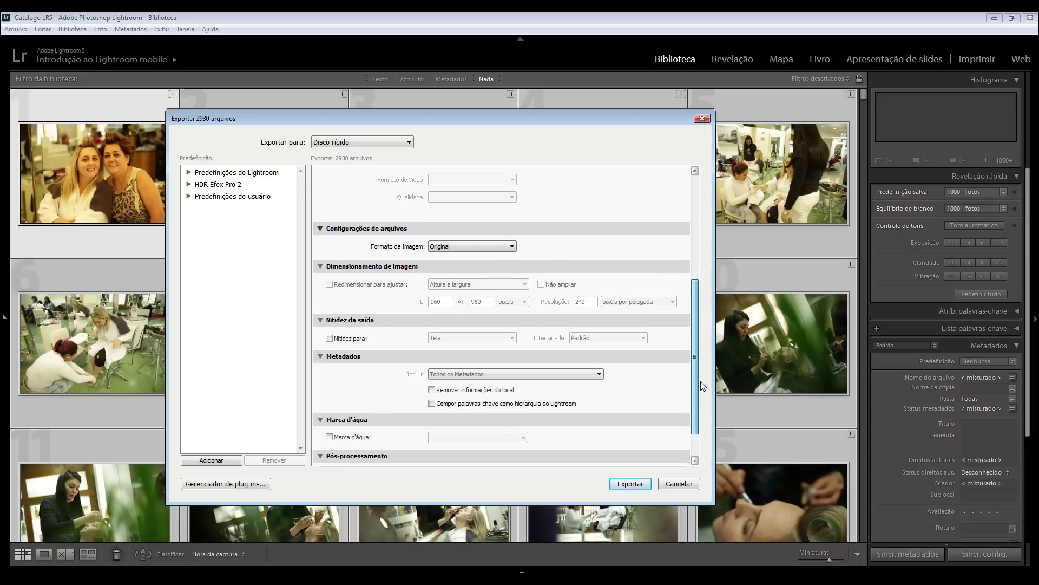
scroll(542, 379, "up", 10)
scroll(445, 367, "down", 10)
scroll(473, 457, "up", 10)
scroll(517, 295, "down", 3)
scroll(574, 325, "down", 2)
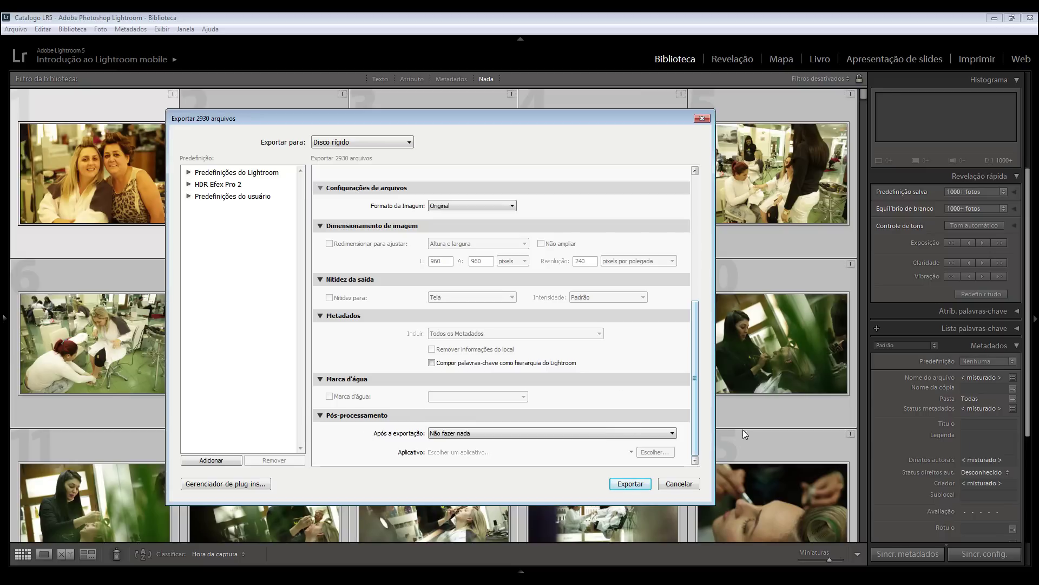
scroll(693, 427, "up", 5)
scroll(693, 379, "up", 5)
left_click(612, 483)
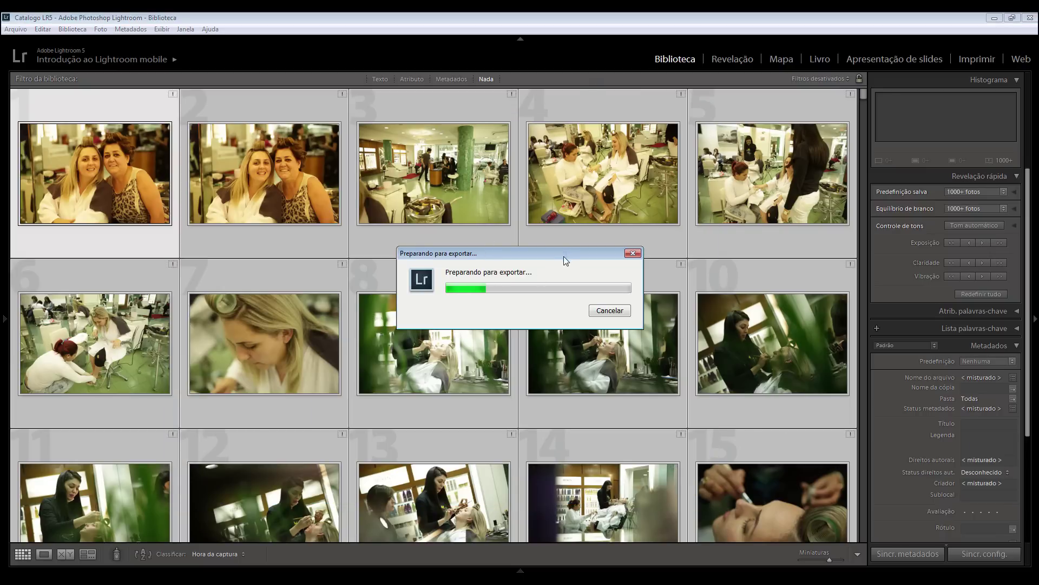
Move the export progress box aside while the 2,930 photos export
left_click_drag(563, 257, 299, 157)
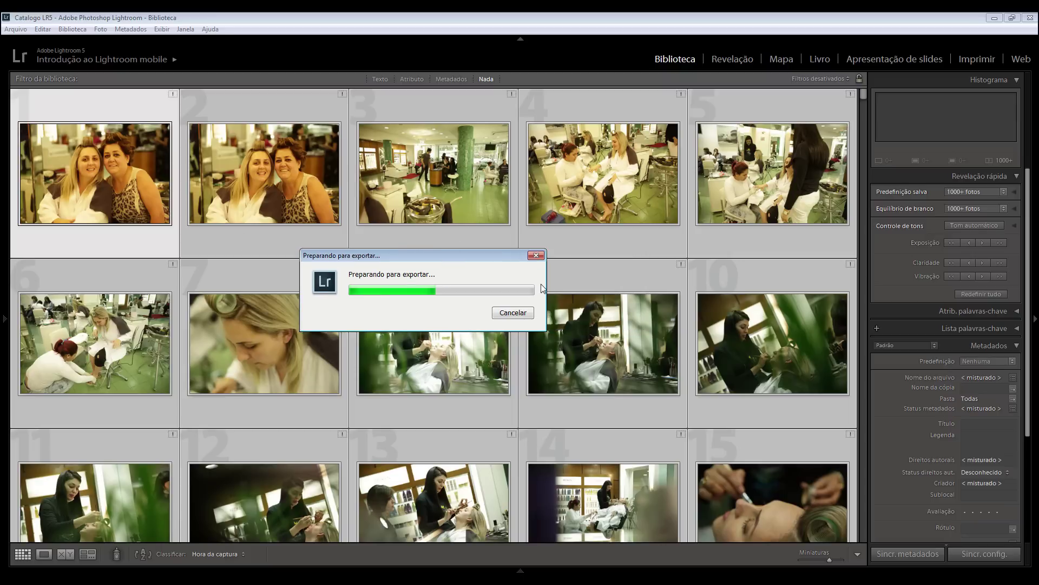